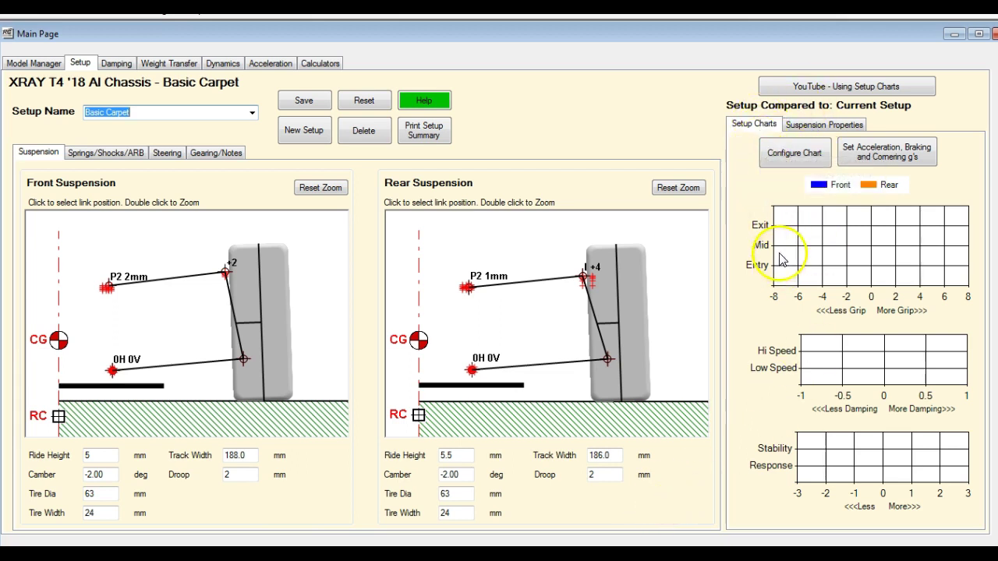
Turn the front wheels to full lock in the Ackerman view, giving 26.3 and 35.96 deg
click(811, 126)
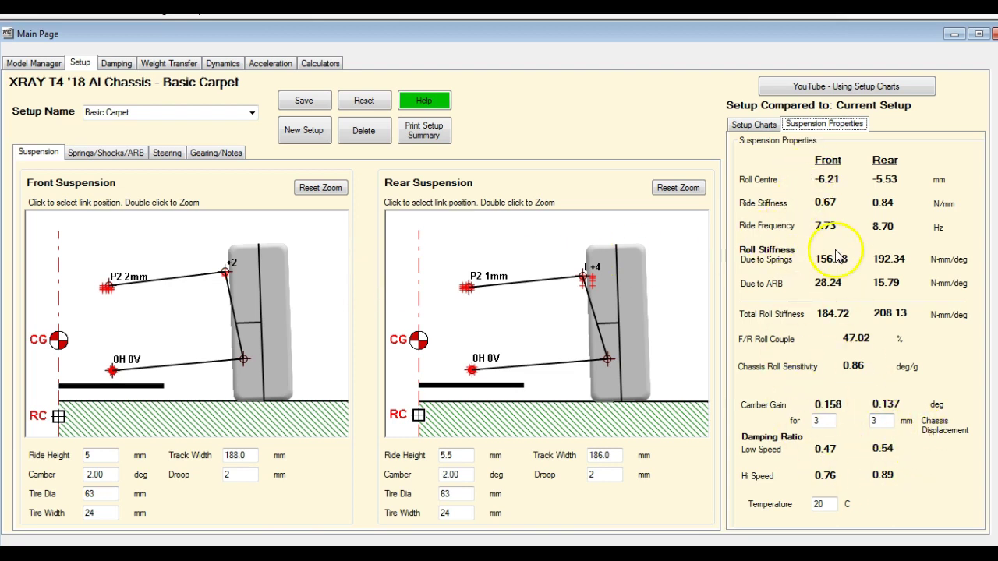
click(754, 124)
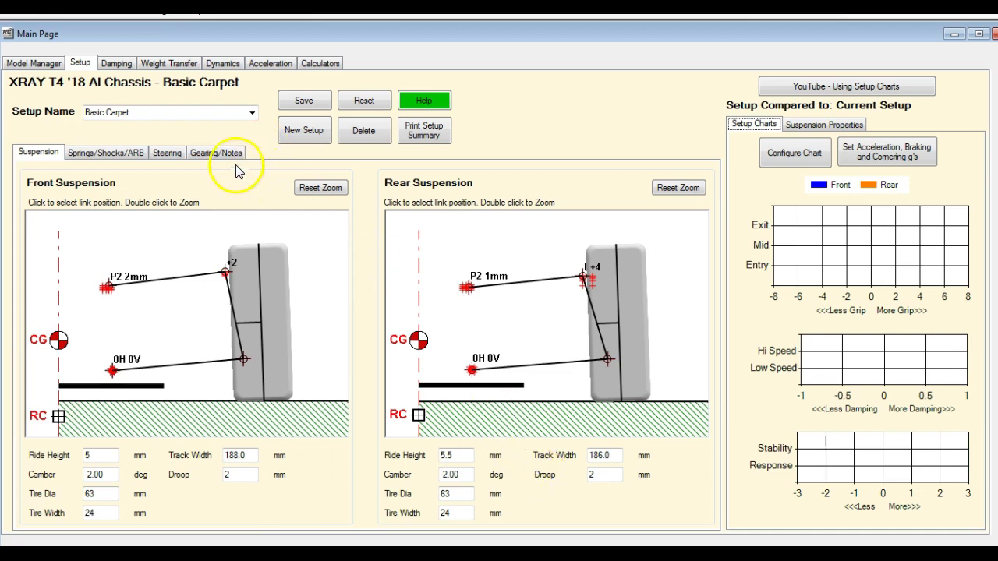
click(167, 155)
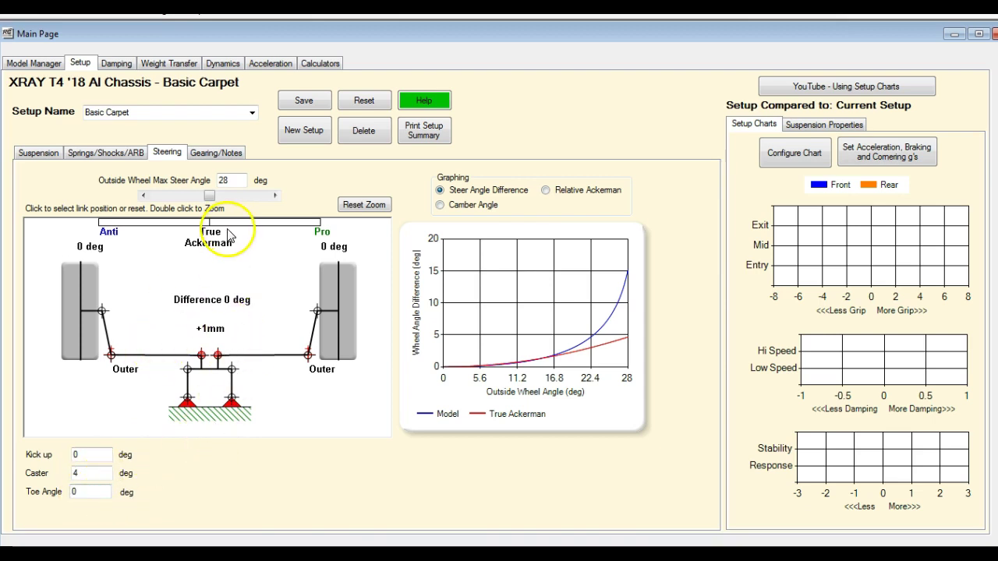
drag(209, 196, 265, 207)
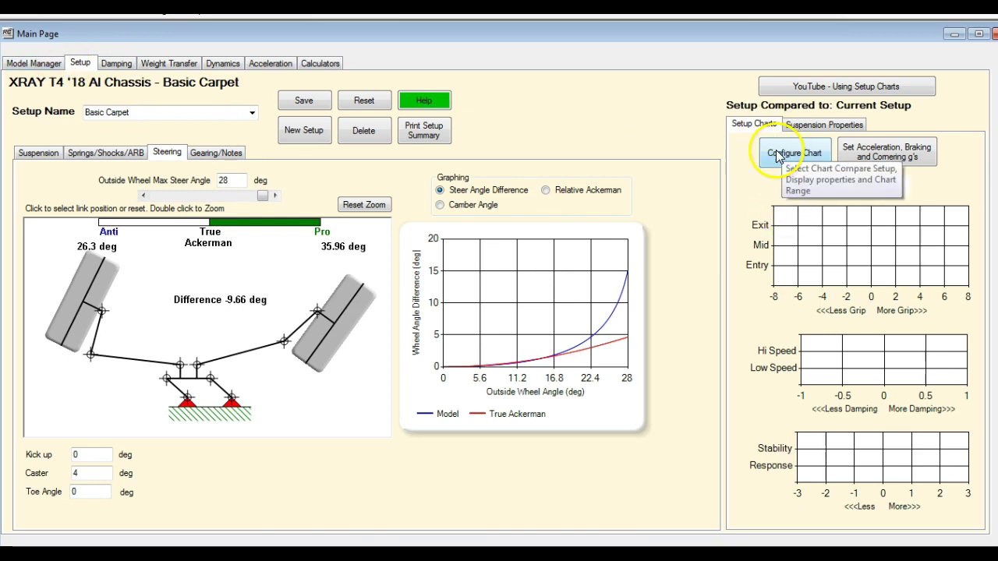
Set the front upper link to P3 0mm and the rear lower link to +1H -1V
click(38, 152)
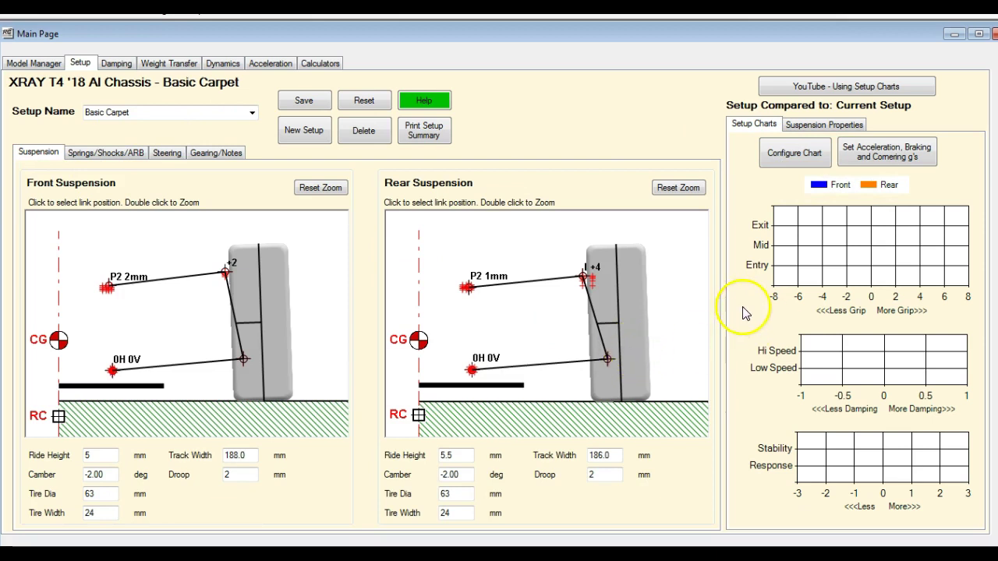
click(106, 290)
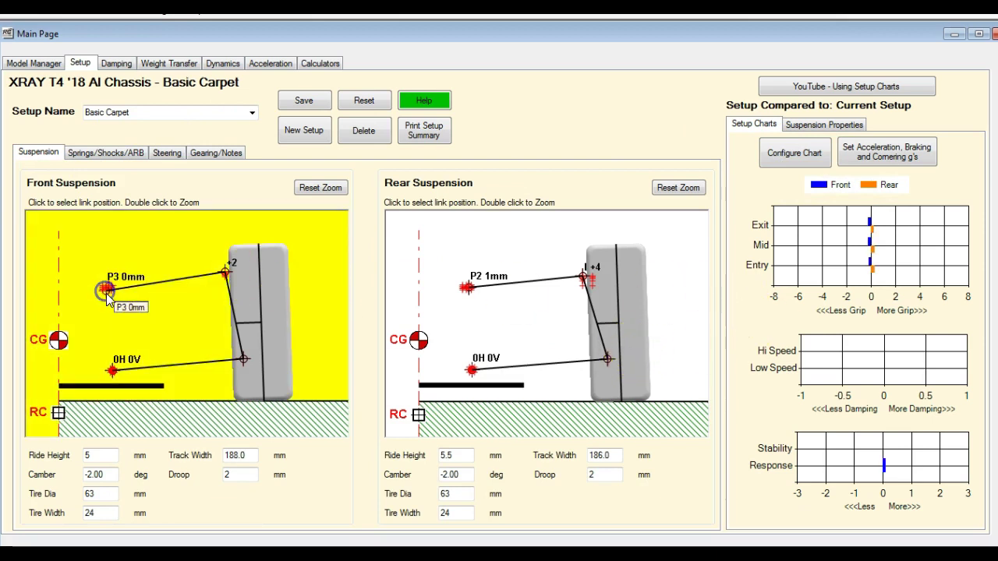
click(472, 371)
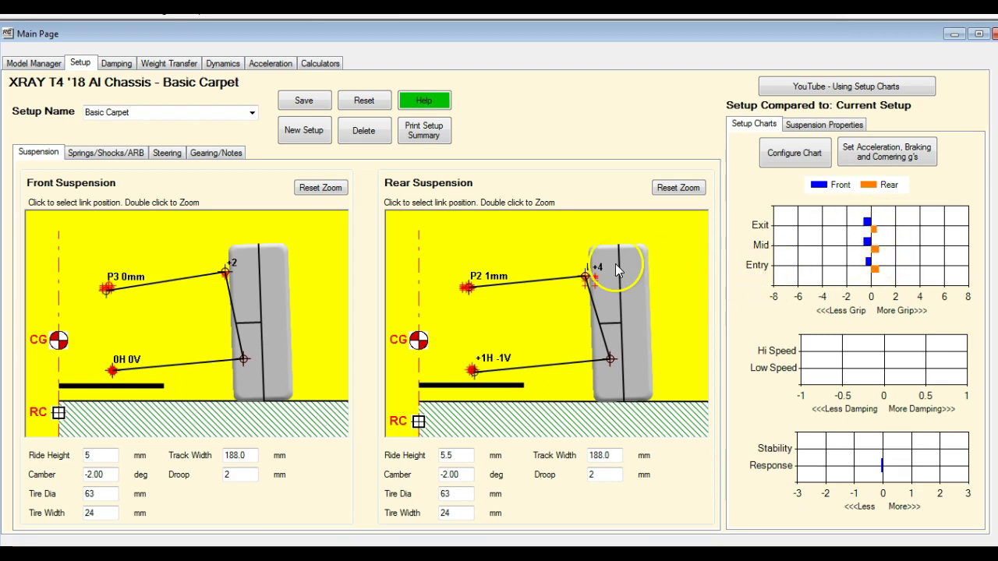
Move the front shock's top mount to another hole and fit a C2.8 front spring
click(102, 153)
click(155, 261)
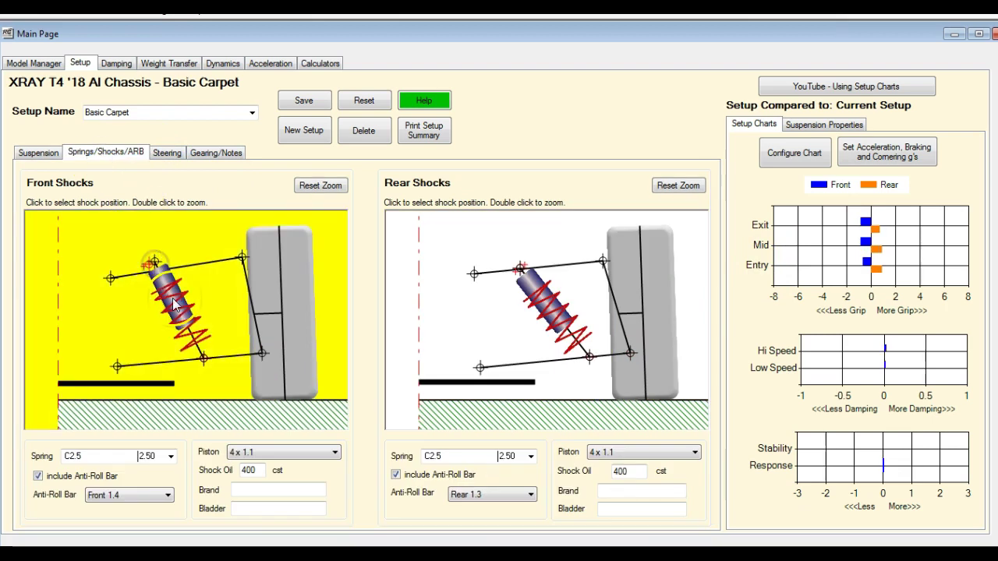
click(170, 456)
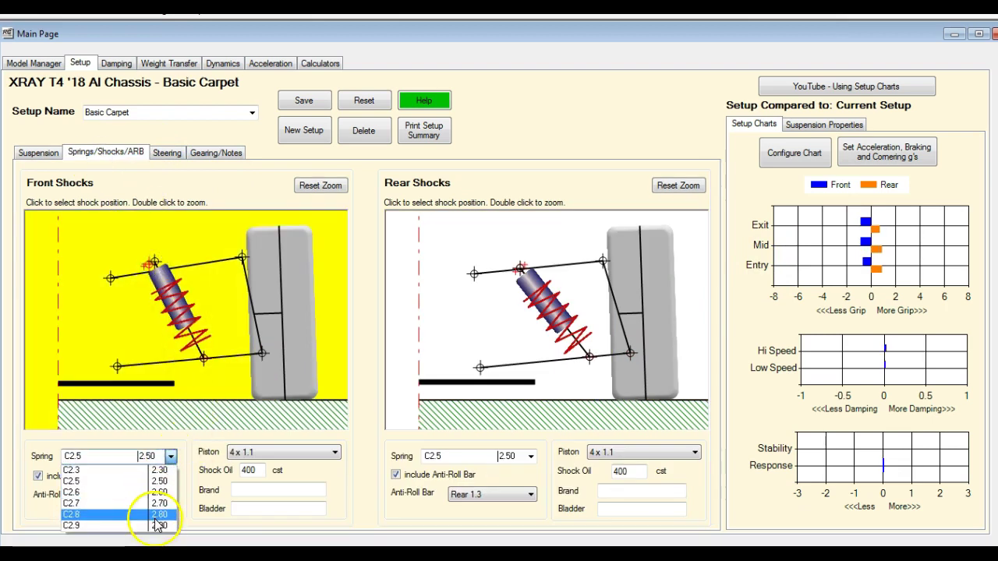
click(154, 517)
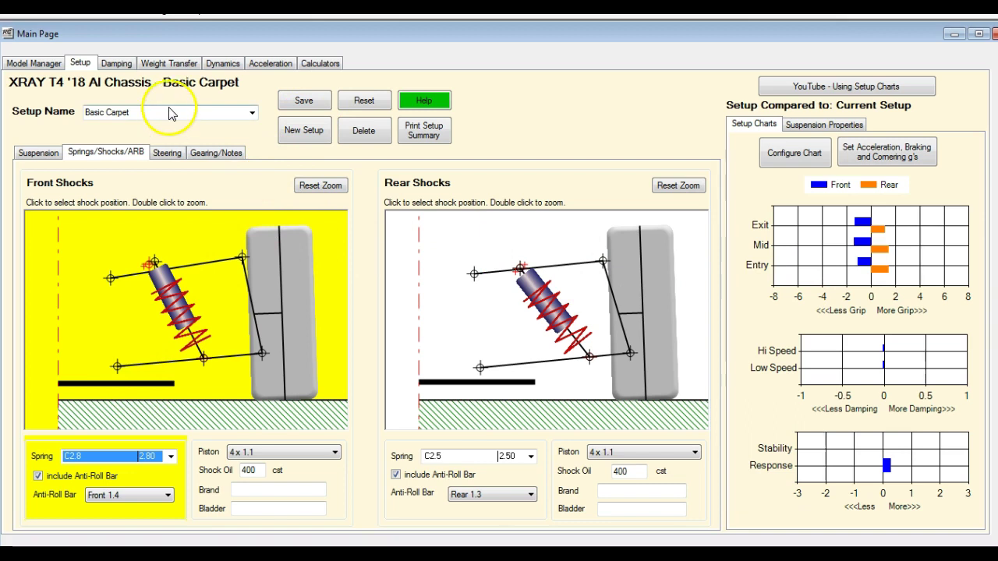
Reload Basic Carpet, discarding changes, then create and save a new setup named 'Test'
click(252, 114)
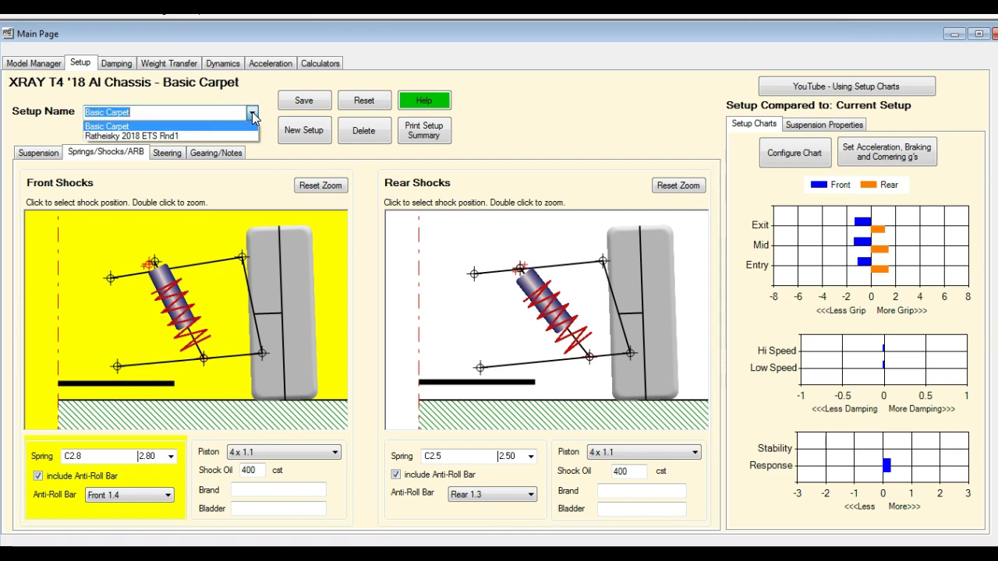
click(251, 114)
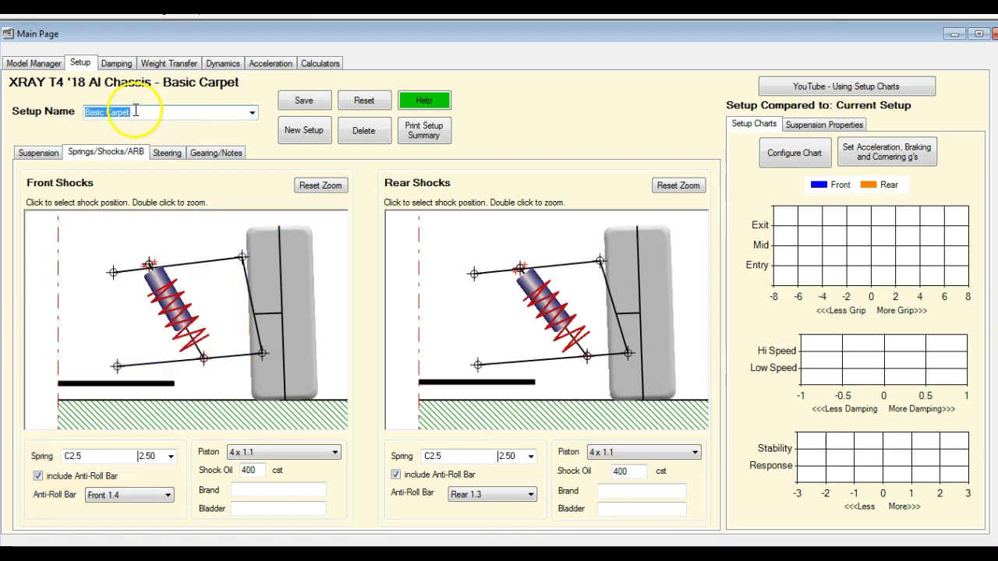
click(303, 131)
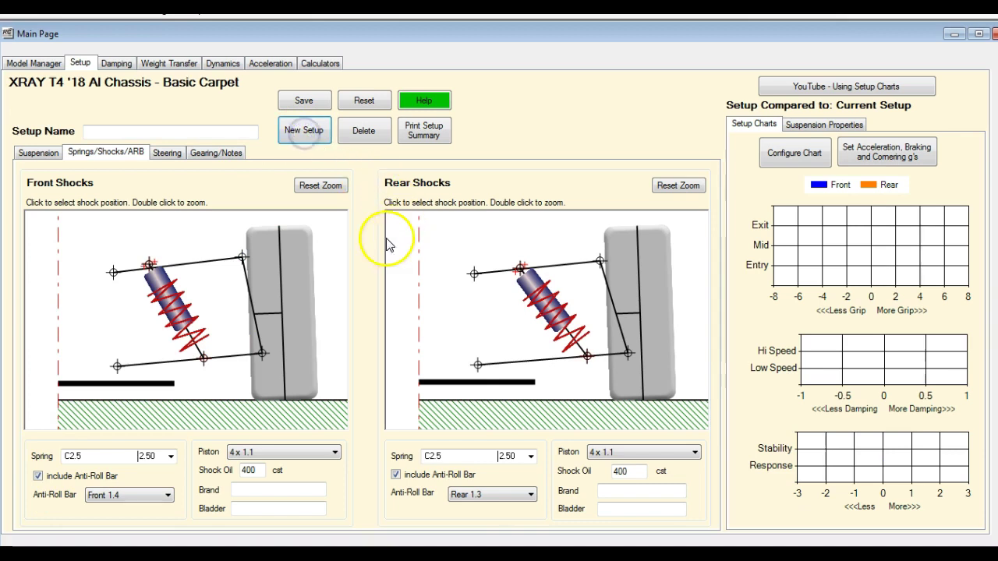
click(167, 133)
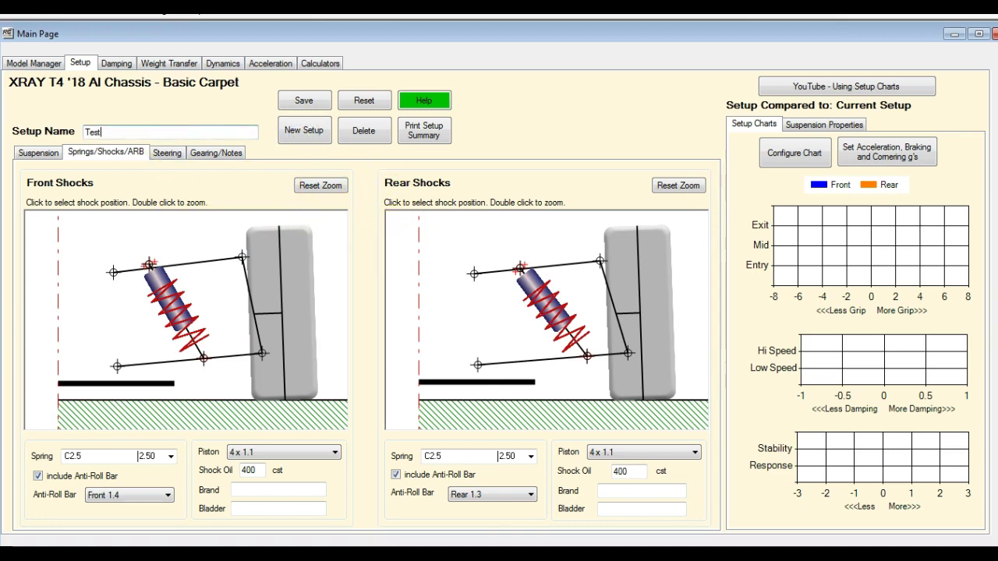
text(Test)
click(313, 100)
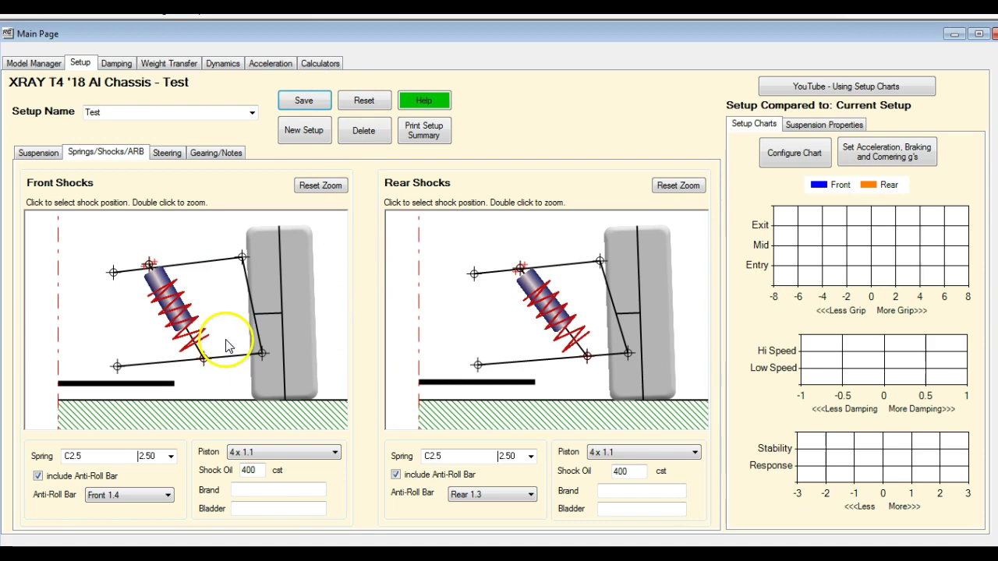
Load Basic Carpet again and reopen the saved setups list
click(249, 112)
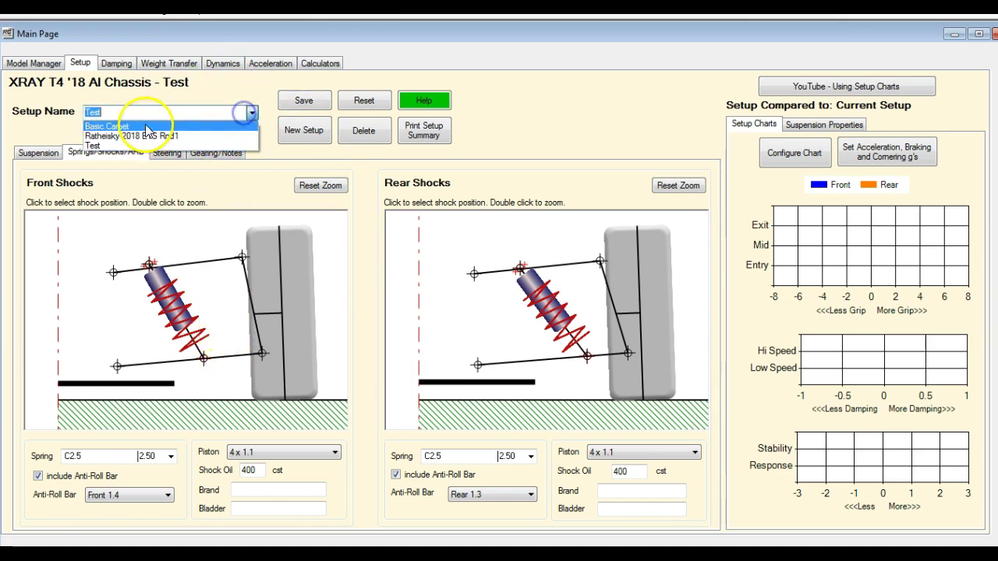
click(146, 127)
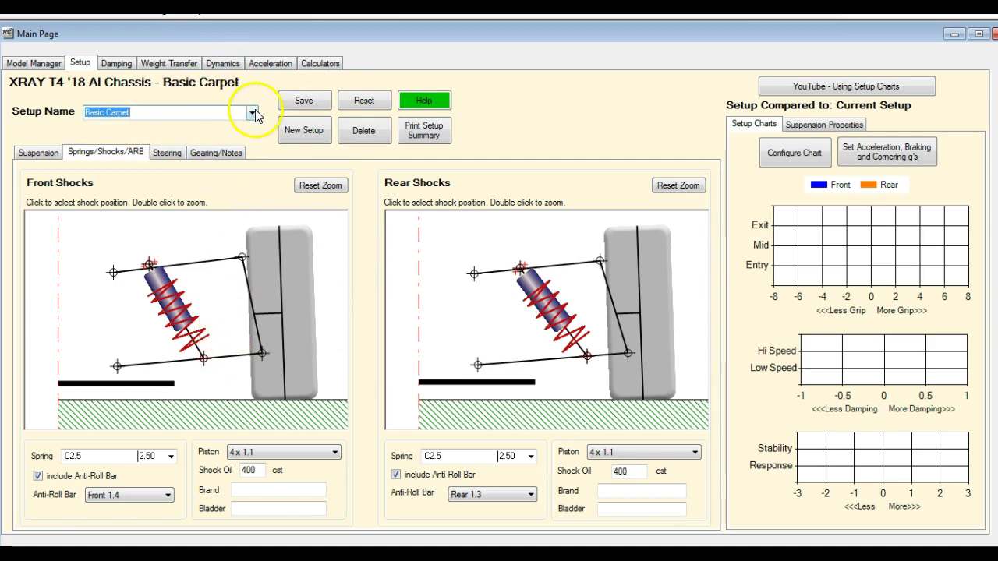
click(253, 113)
Load the Test setup and move both front and rear shock top mounts to new holes
click(131, 145)
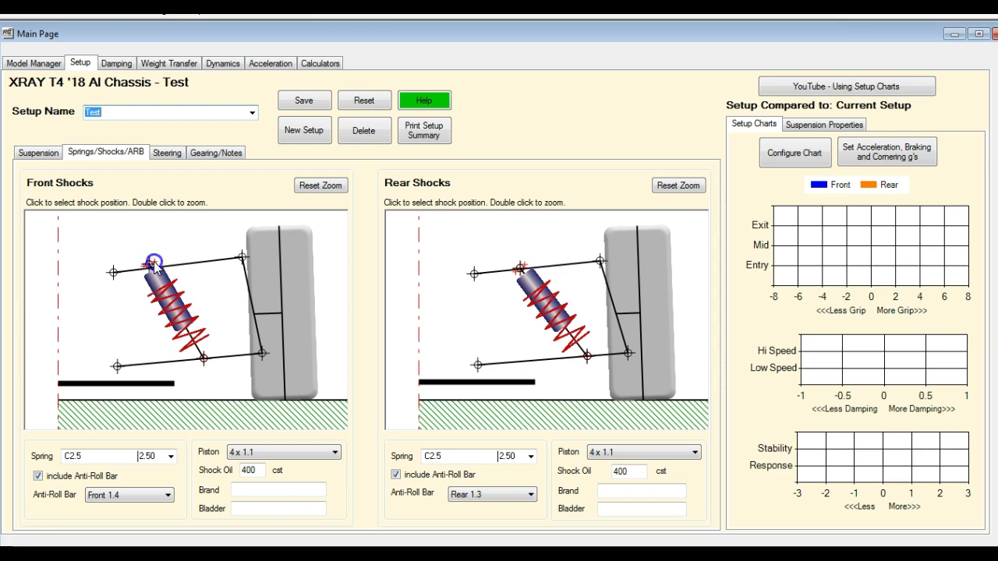
click(154, 263)
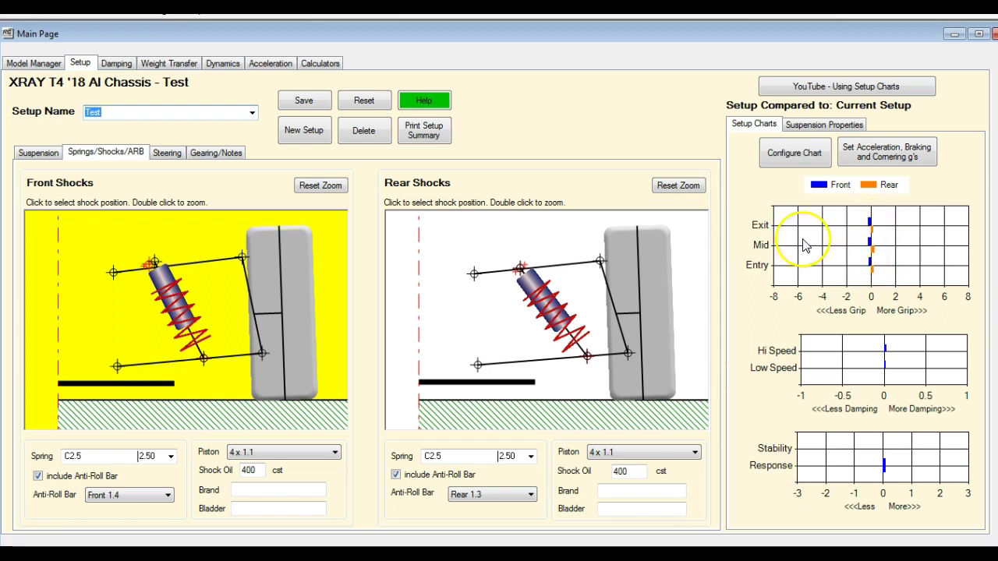
click(515, 273)
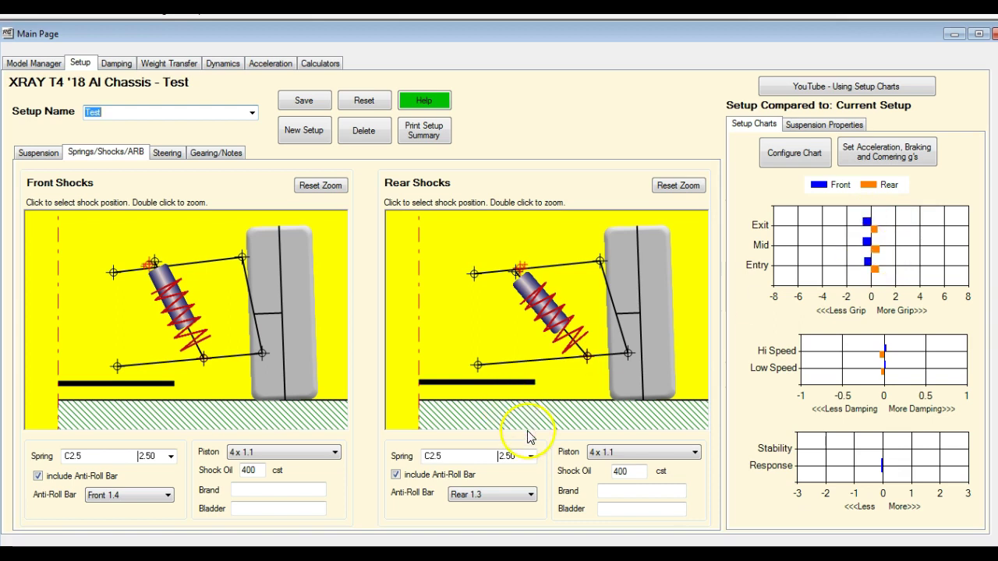
Fit a C2.3 rear spring and a Front 1.6 anti-roll bar
click(530, 457)
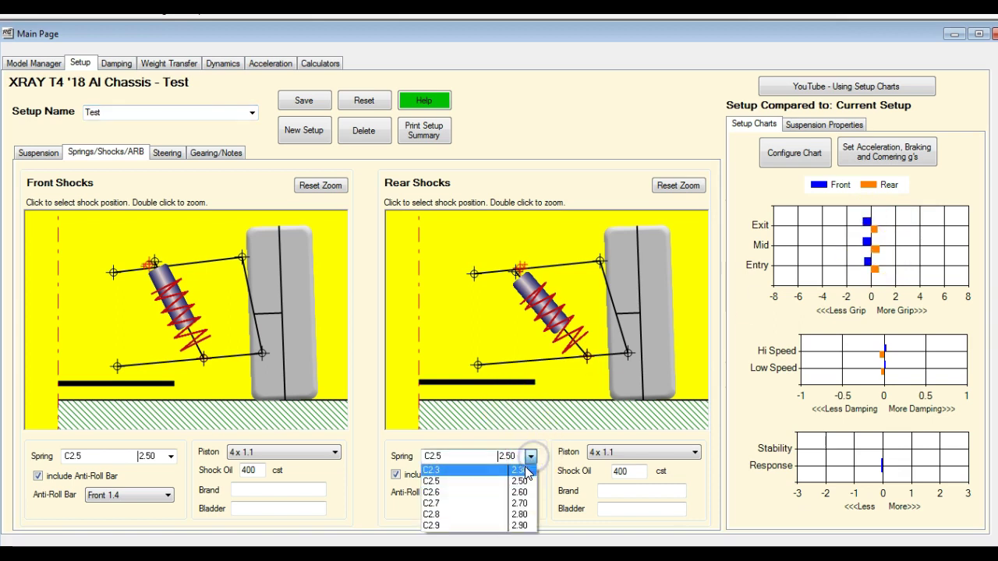
click(525, 471)
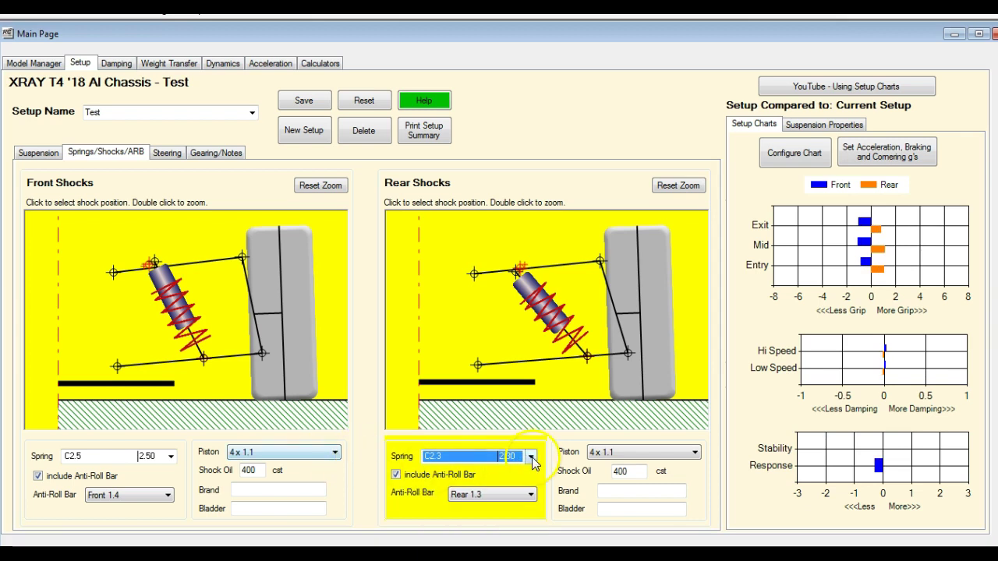
click(333, 455)
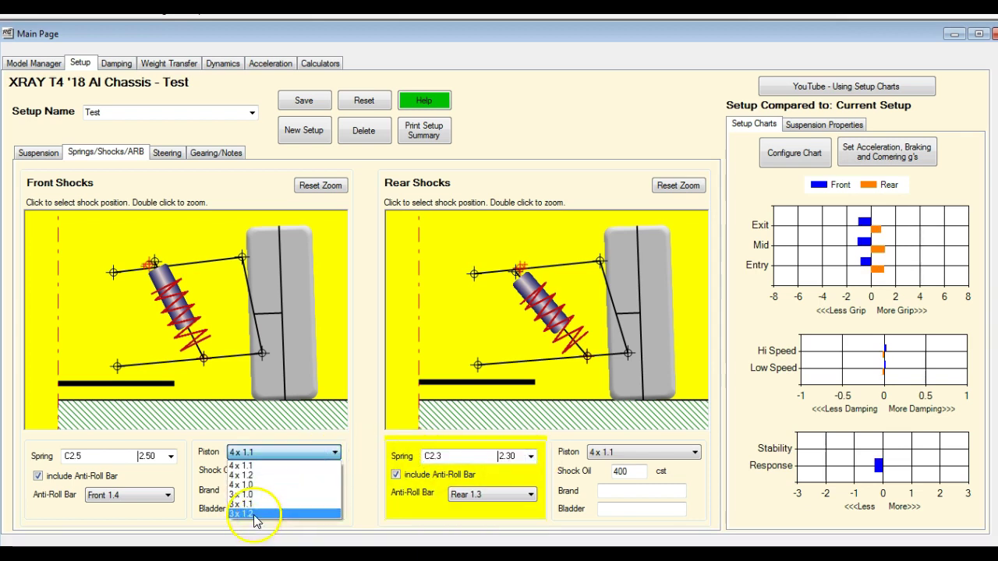
click(154, 493)
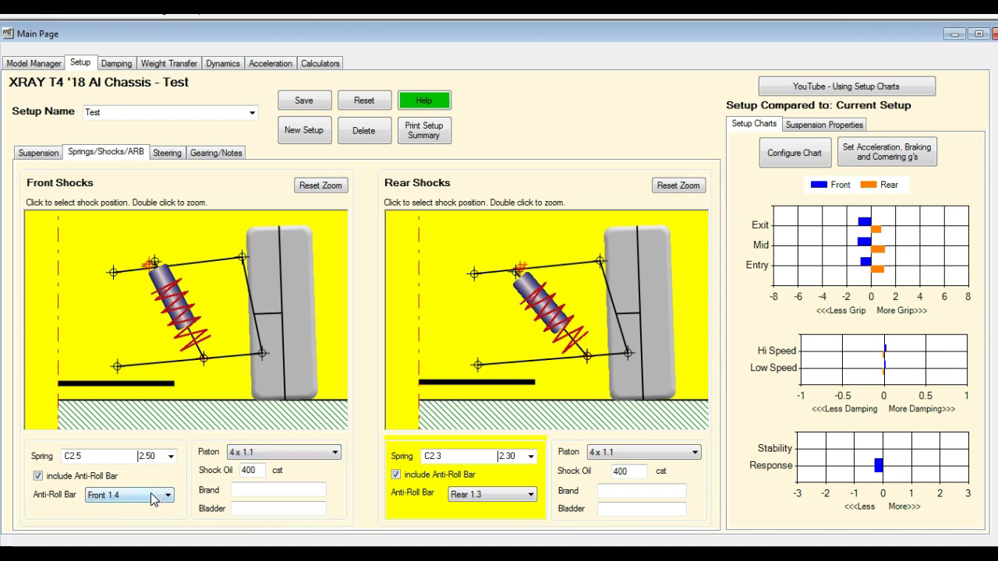
click(155, 494)
click(109, 536)
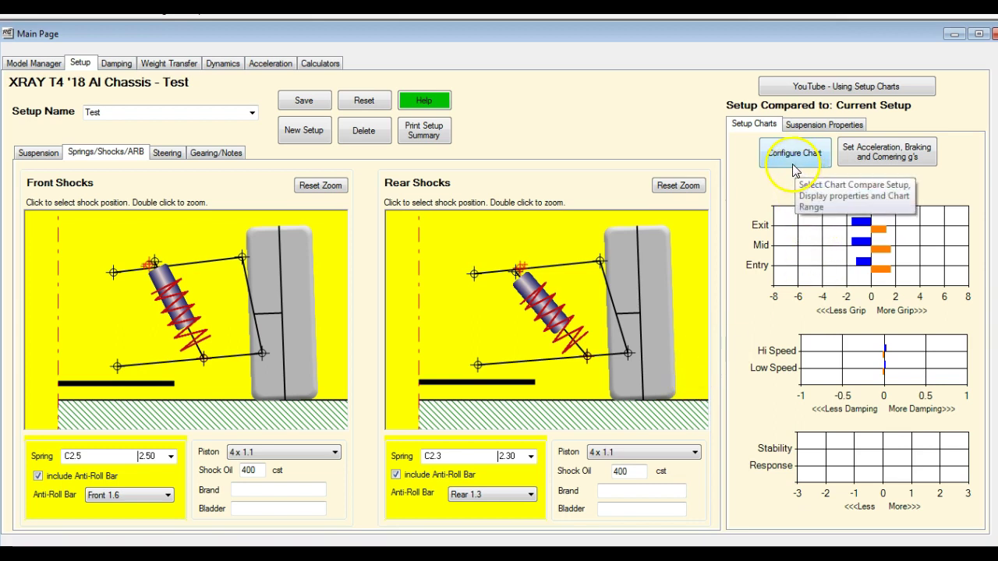
Save the Test setup and set the chart comparison setup to Basic Carpet
click(305, 103)
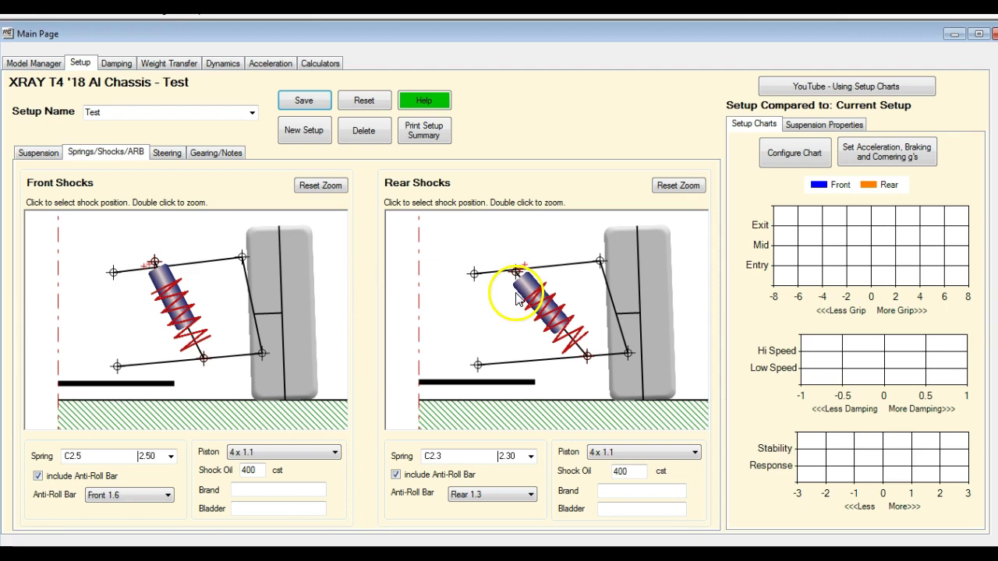
click(793, 159)
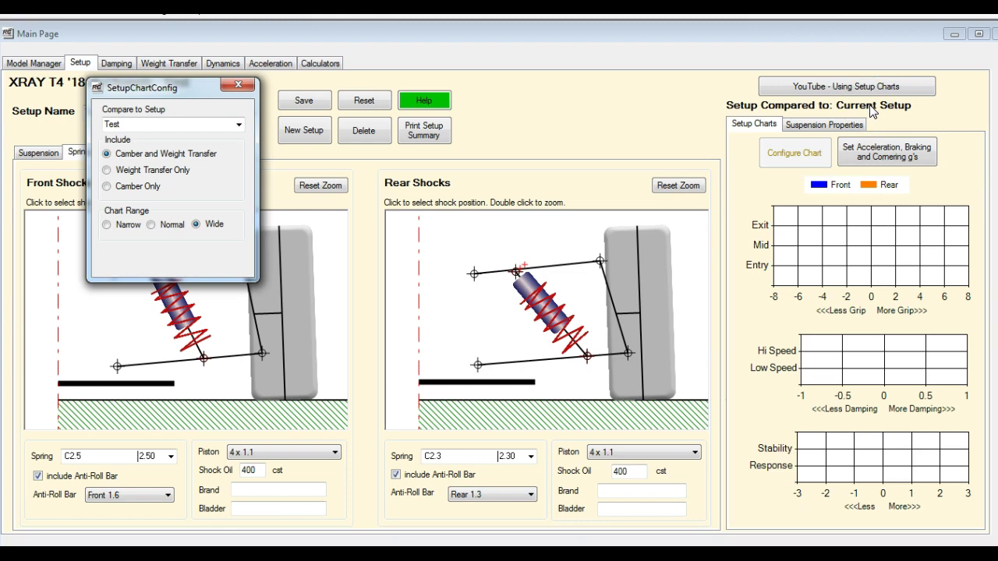
click(237, 124)
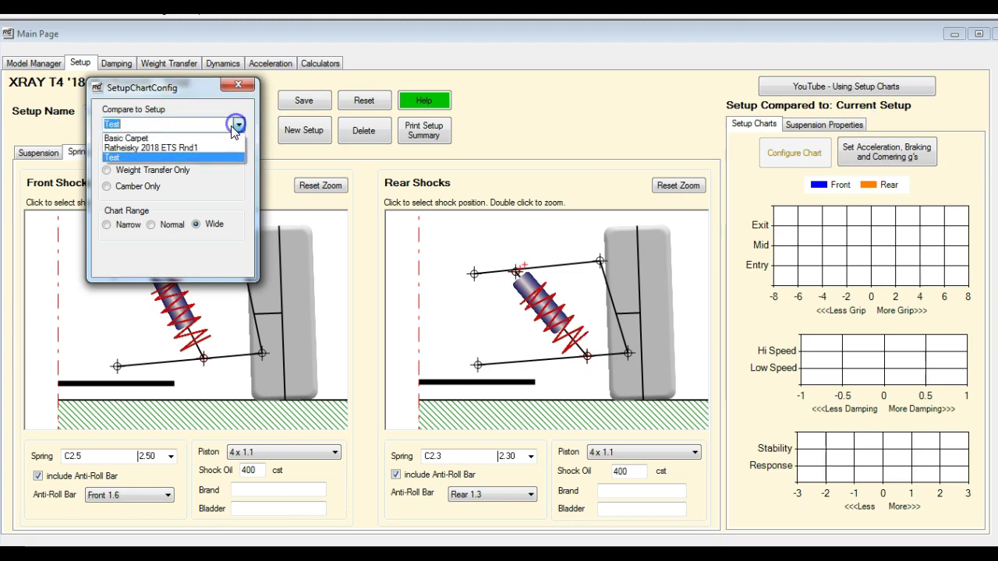
click(127, 140)
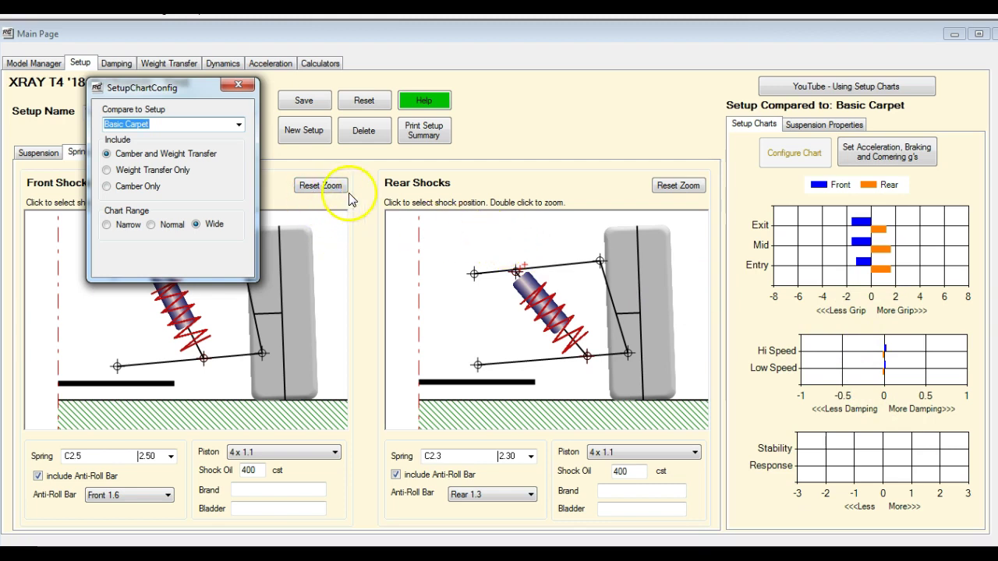
Try comparing against the 2018 ETS setup, then switch the comparison back to Basic Carpet
drag(206, 85, 483, 95)
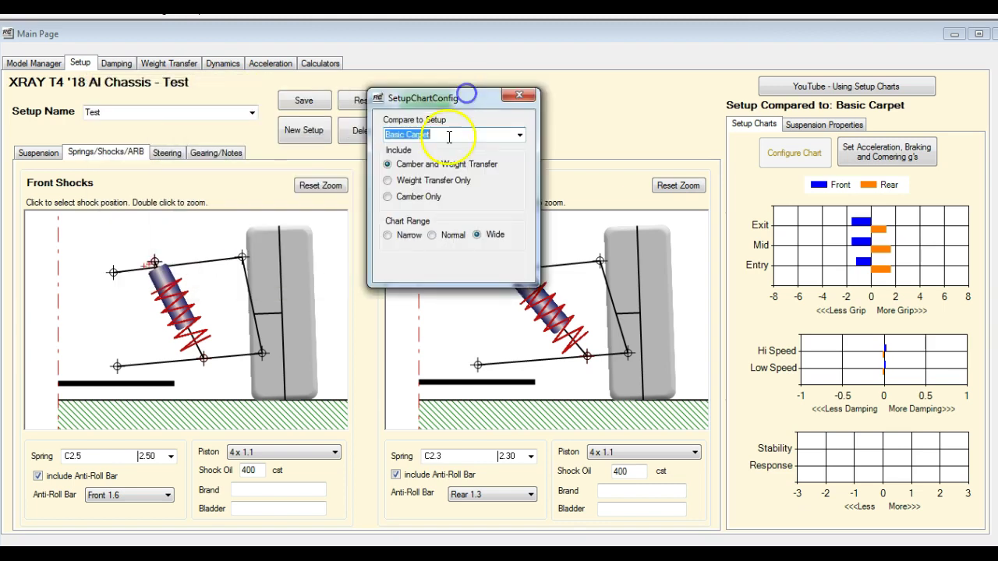
click(519, 135)
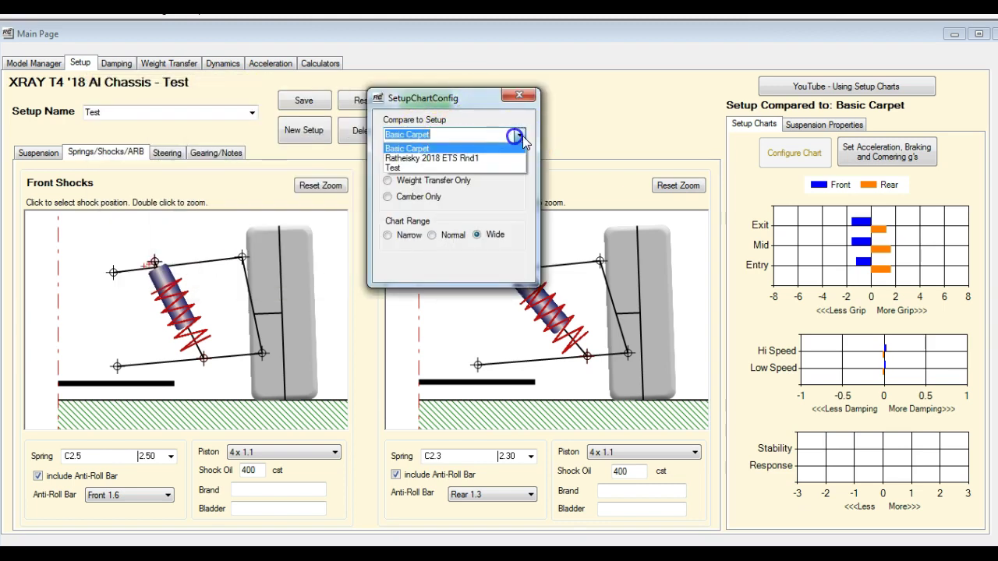
click(441, 158)
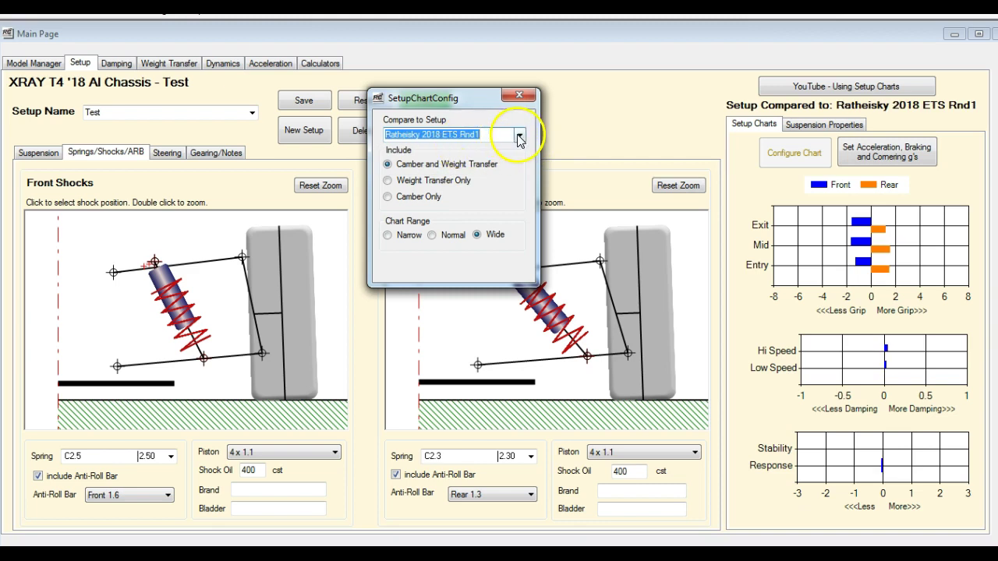
click(519, 135)
click(423, 145)
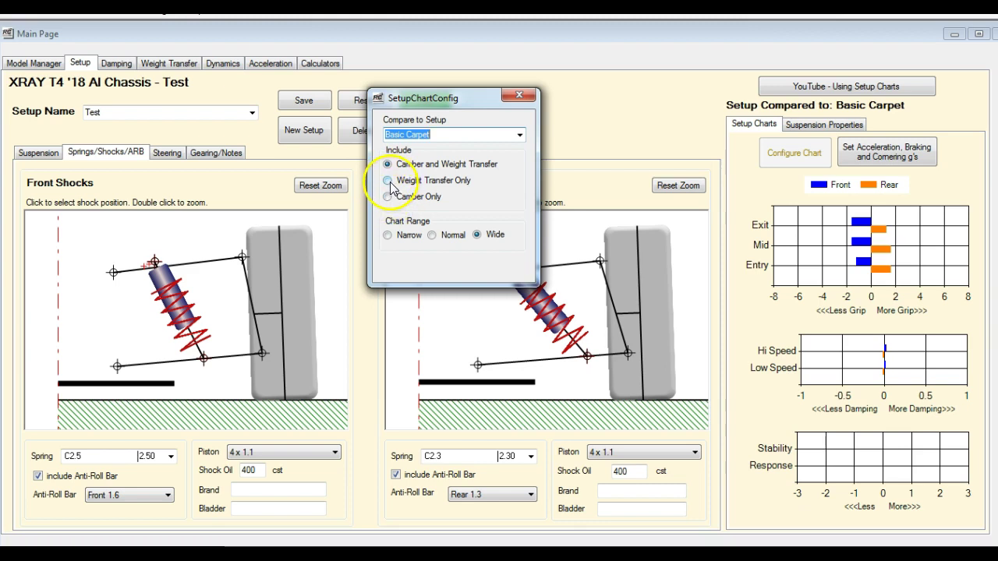
Switch the chart to Weight Transfer Only, then Camber Only, and close the chart options
click(389, 181)
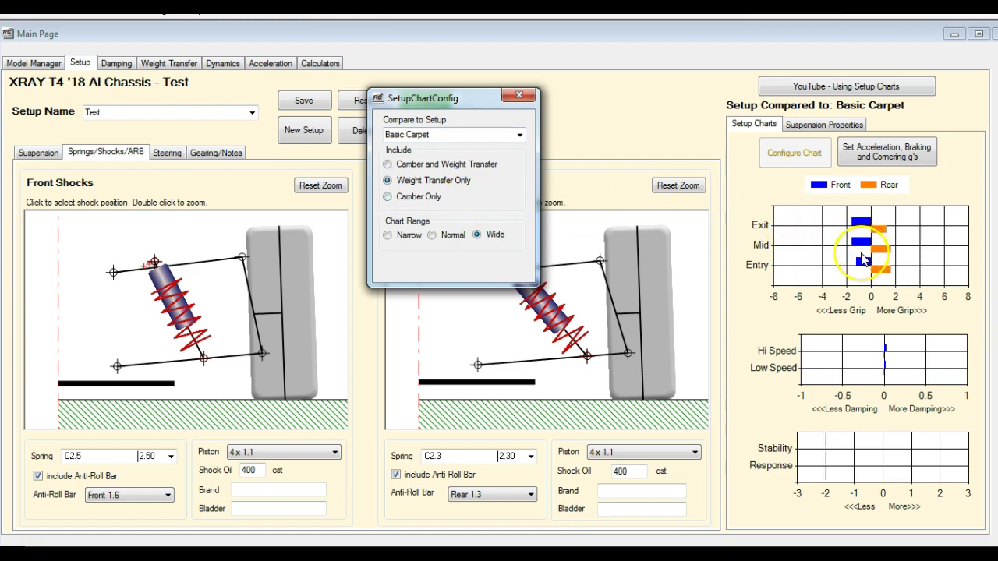
click(387, 198)
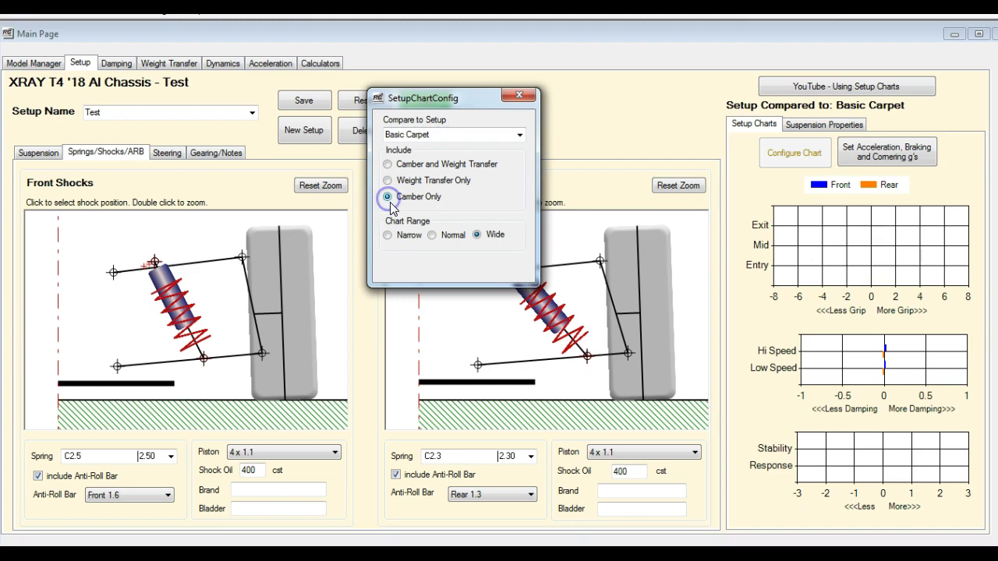
click(520, 95)
Move the front upper link to P1 0mm and the rear upper link to P4 1.5mm
click(36, 153)
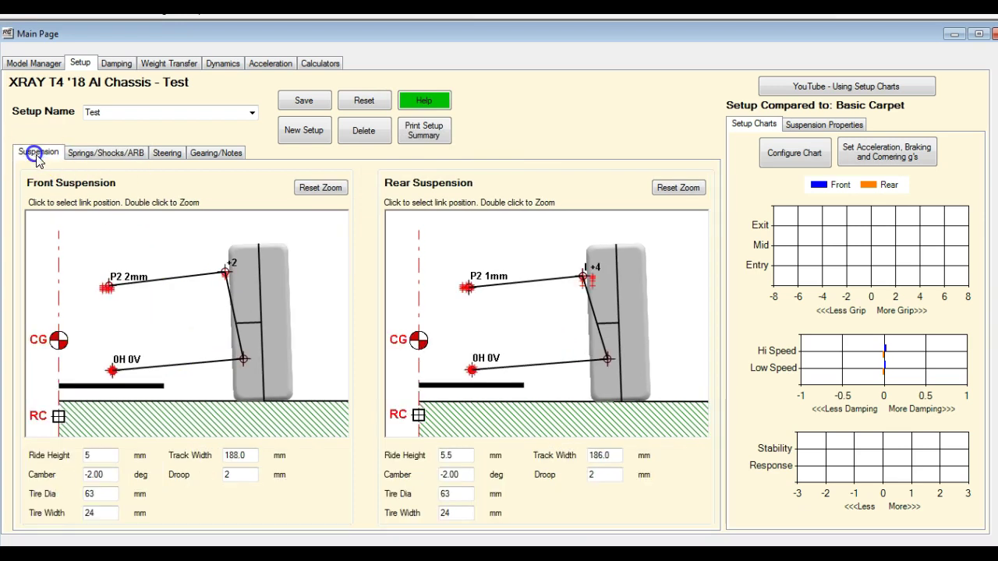
click(115, 299)
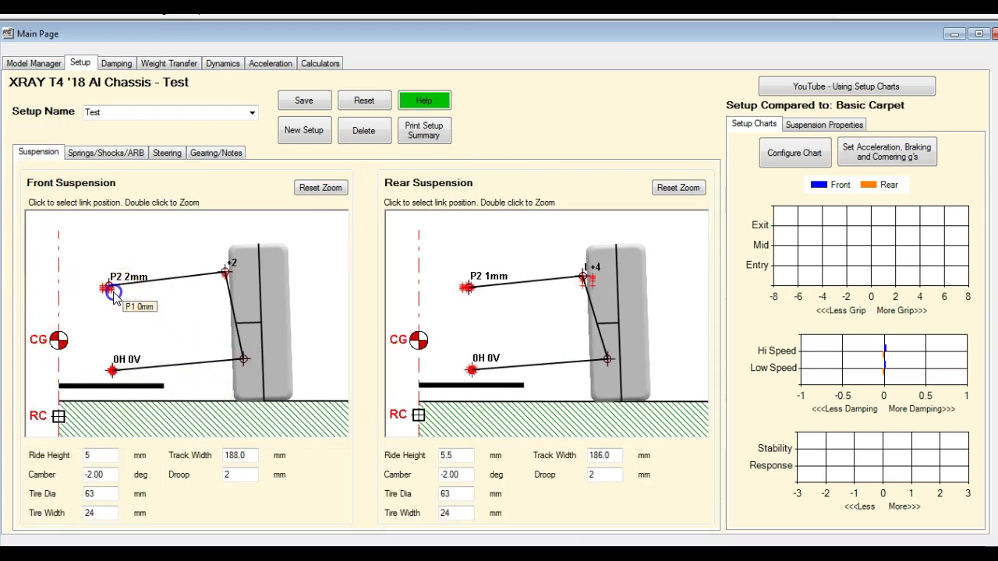
click(465, 289)
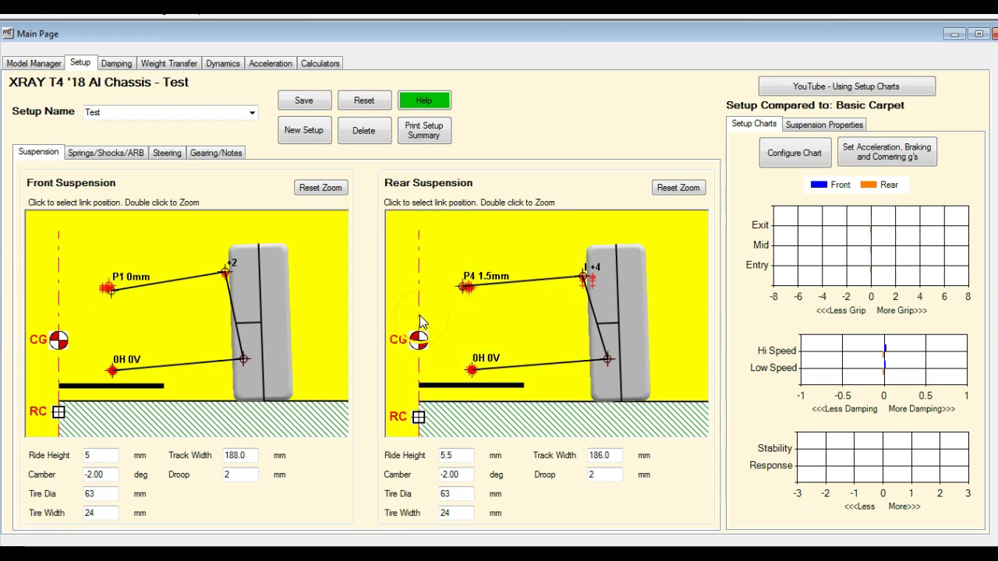
Set front camber to -1.5 and rear camber to -2.5 degrees
double_click(108, 474)
text(-1.5)
key(Tab)
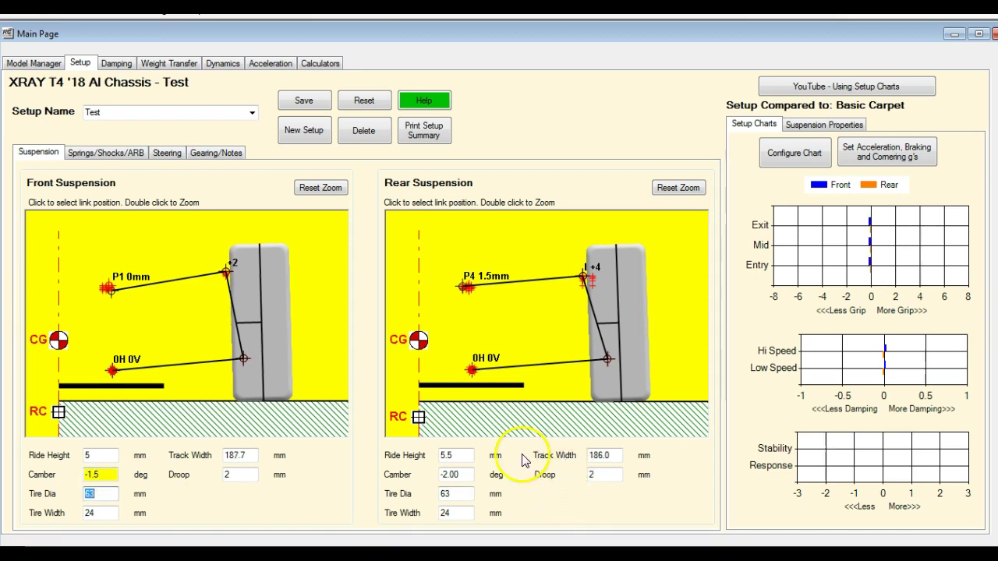
double_click(464, 474)
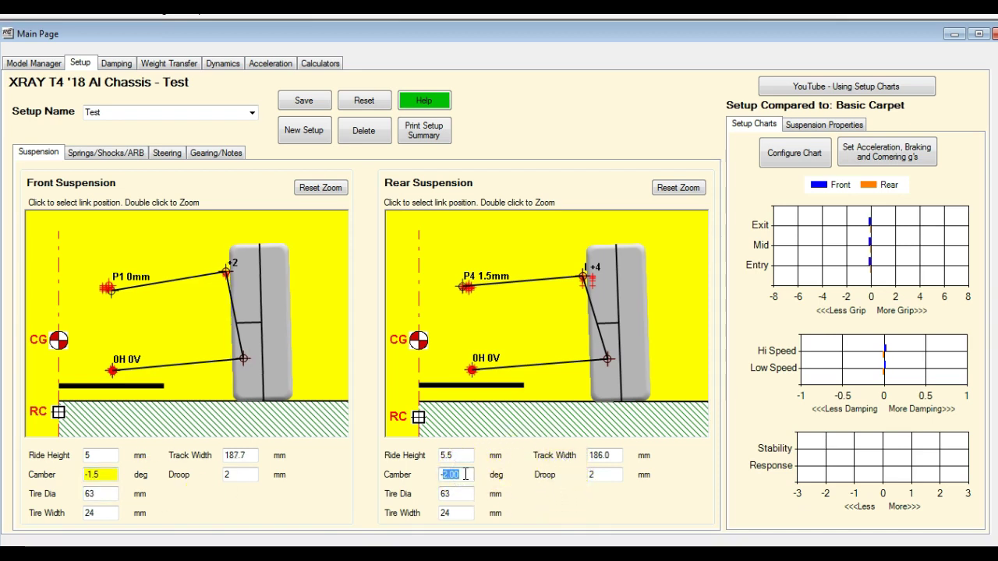
text(-2.5)
key(Tab)
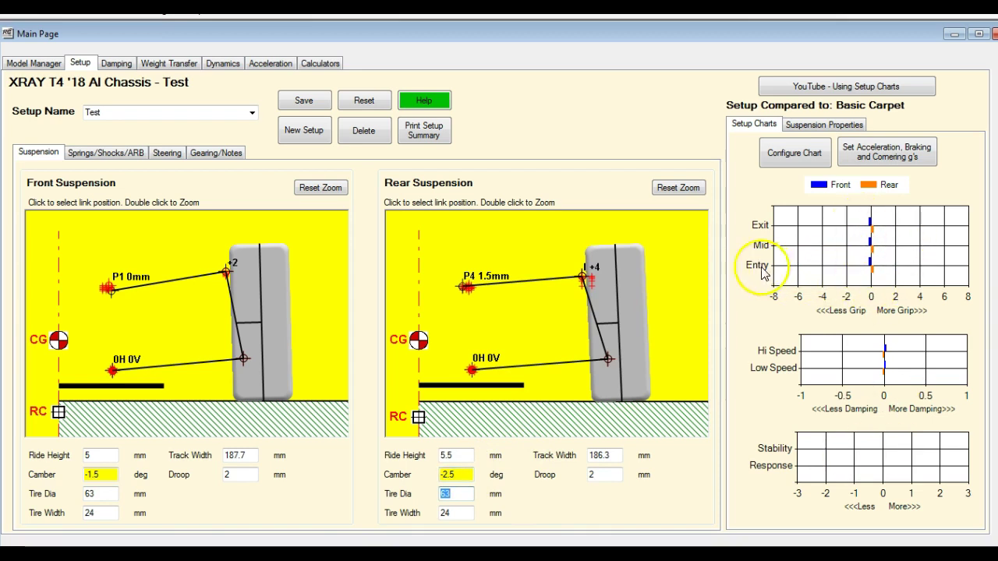
Try each chart Include option and settle on Camber and Weight Transfer
click(791, 152)
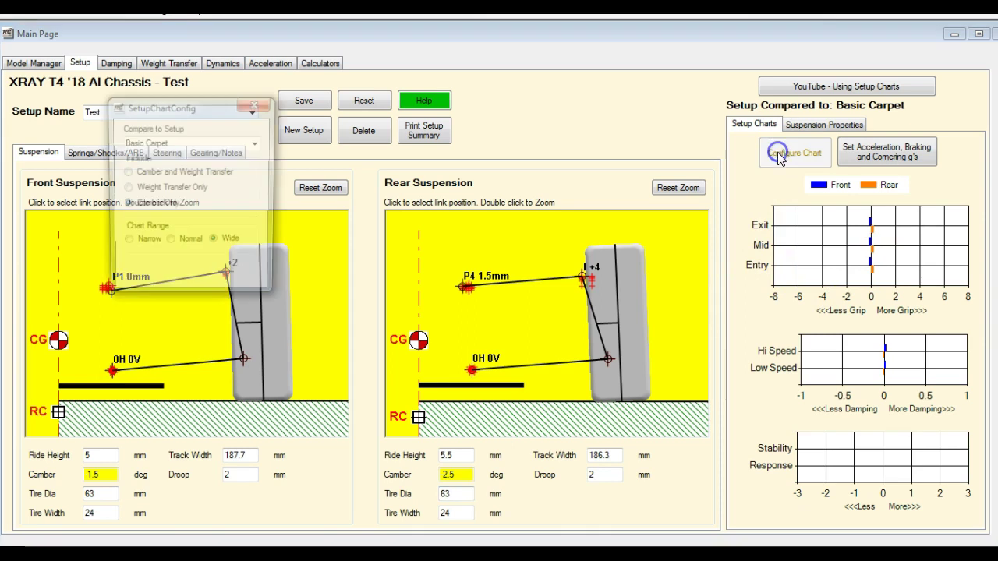
click(126, 190)
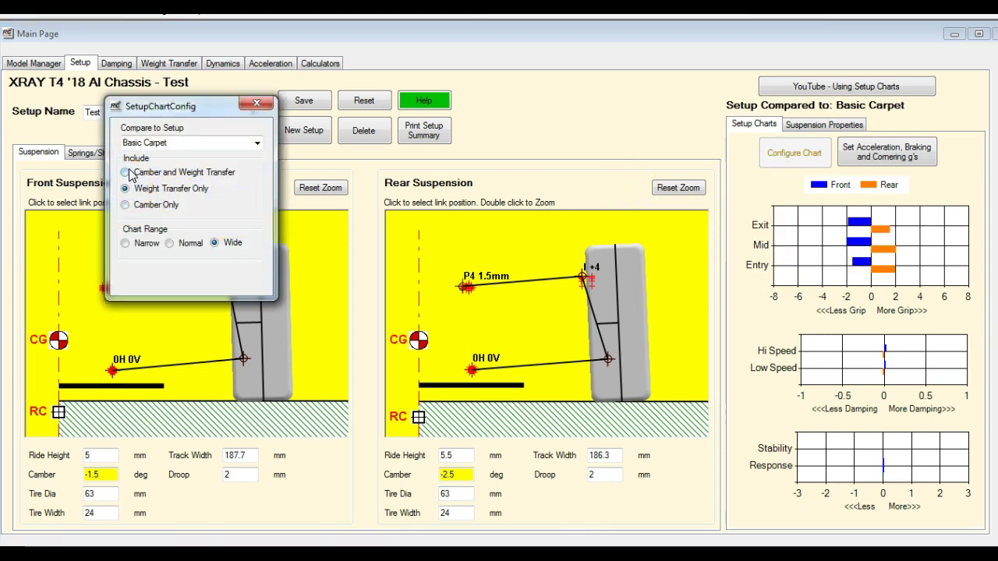
click(126, 205)
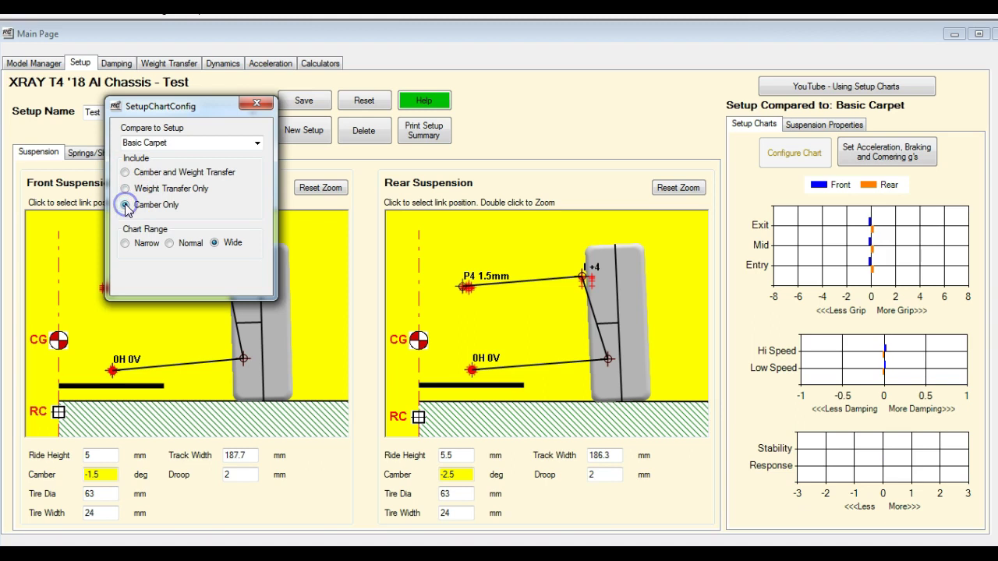
click(125, 172)
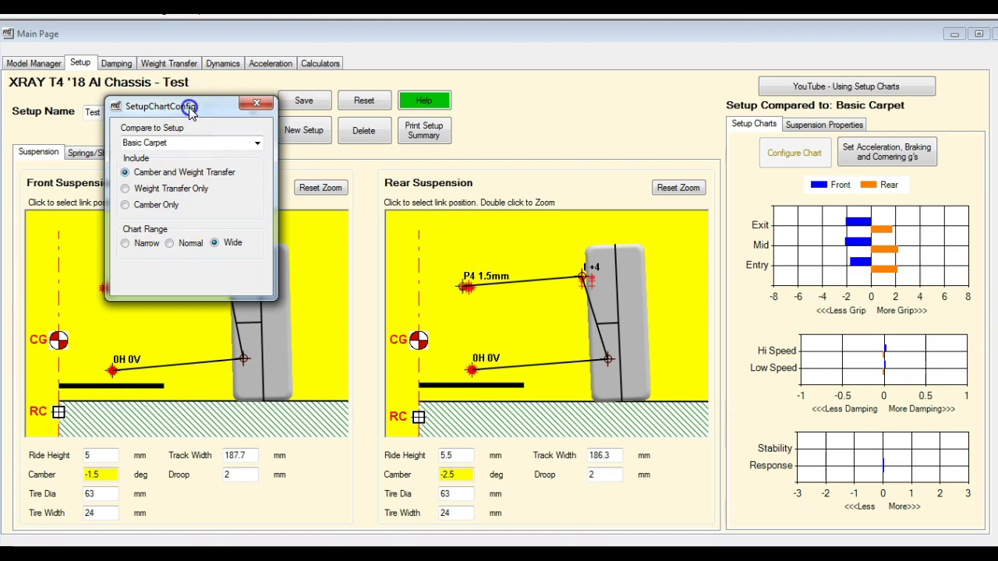
Cycle the chart range through Narrow and Normal, leave it on Wide, and close the options
drag(199, 112, 568, 126)
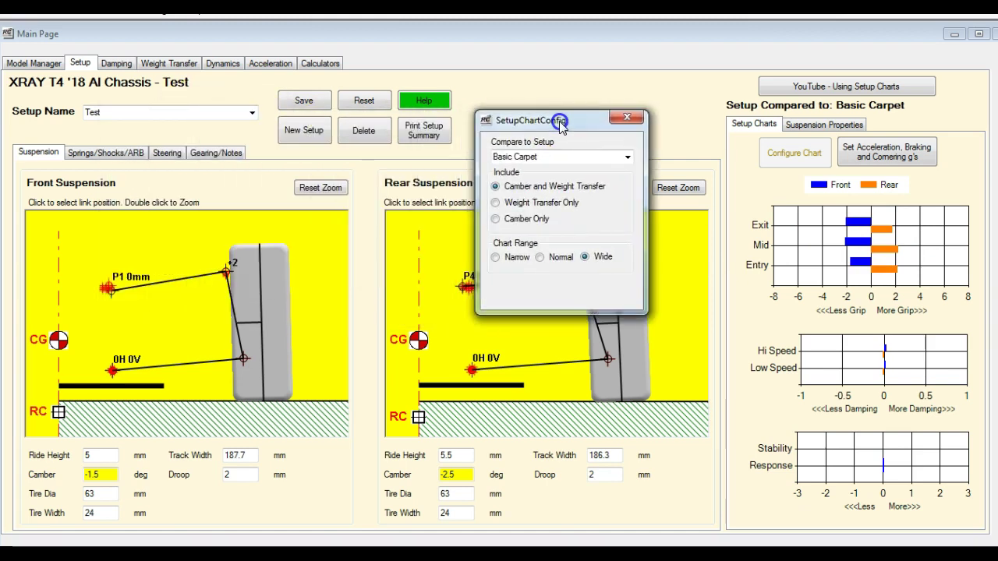
click(495, 258)
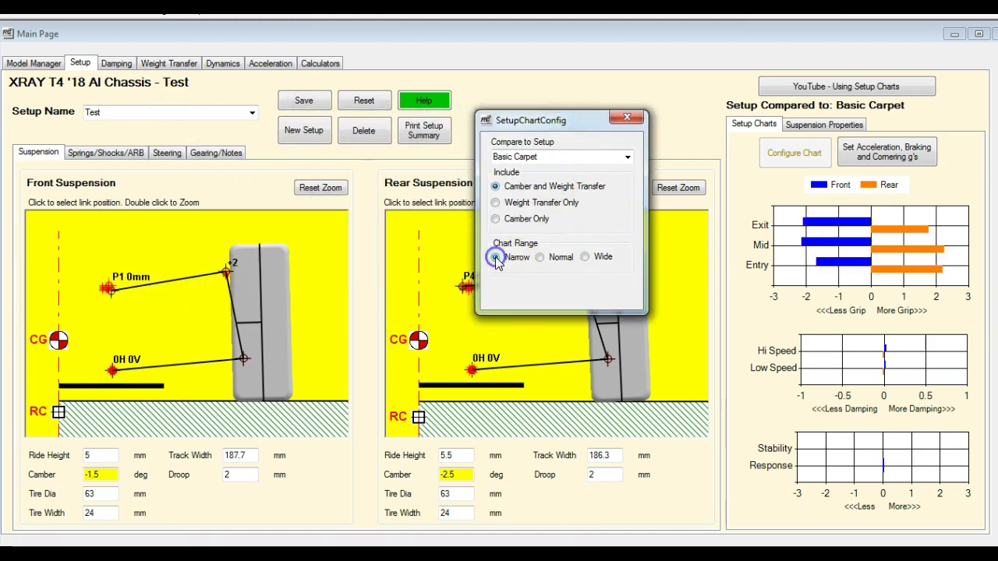
click(558, 261)
click(581, 264)
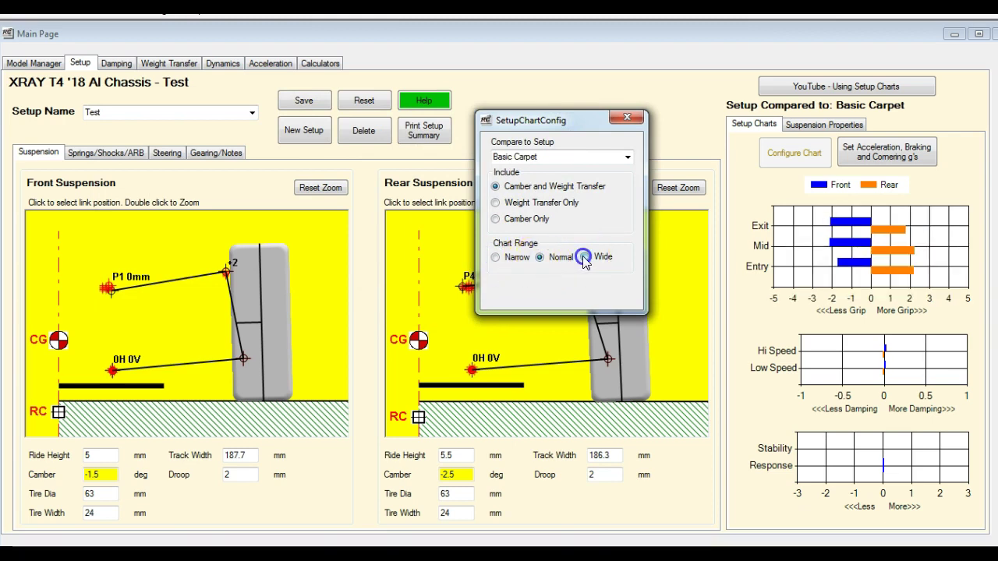
click(635, 122)
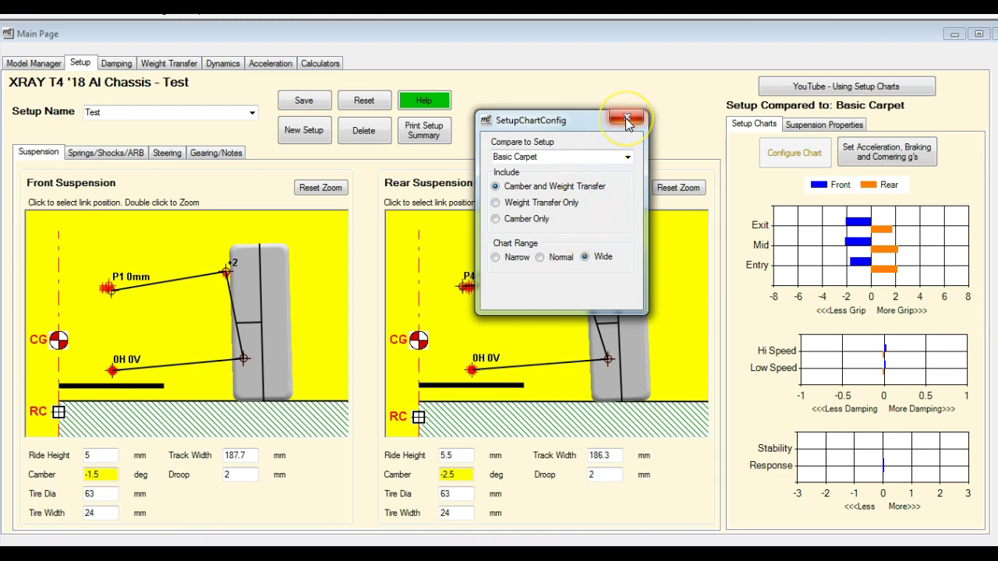
click(627, 119)
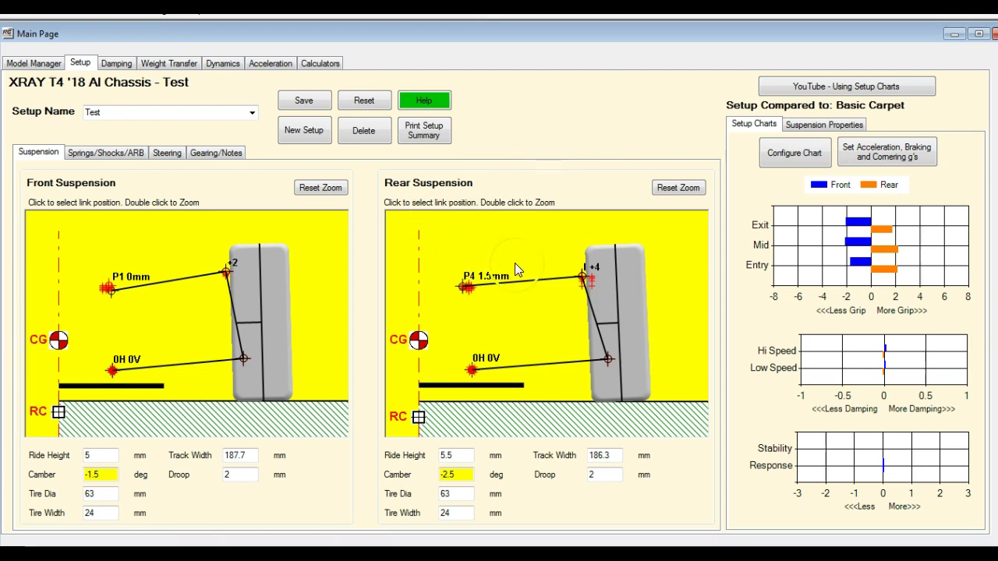
Set Mid Corner Lateral acceleration to 2.0 g, apply it, and close the Acceleration dialog
click(870, 156)
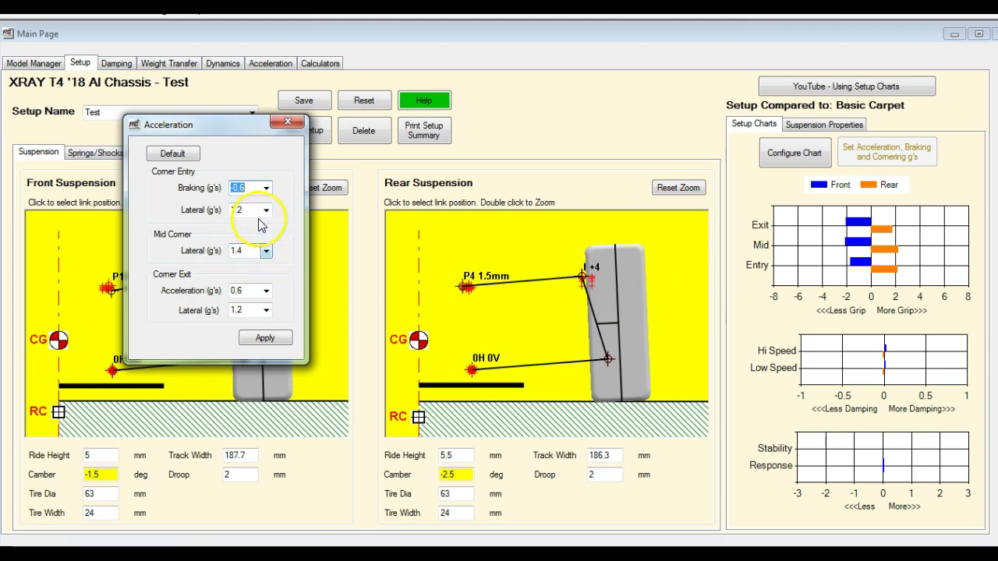
click(266, 253)
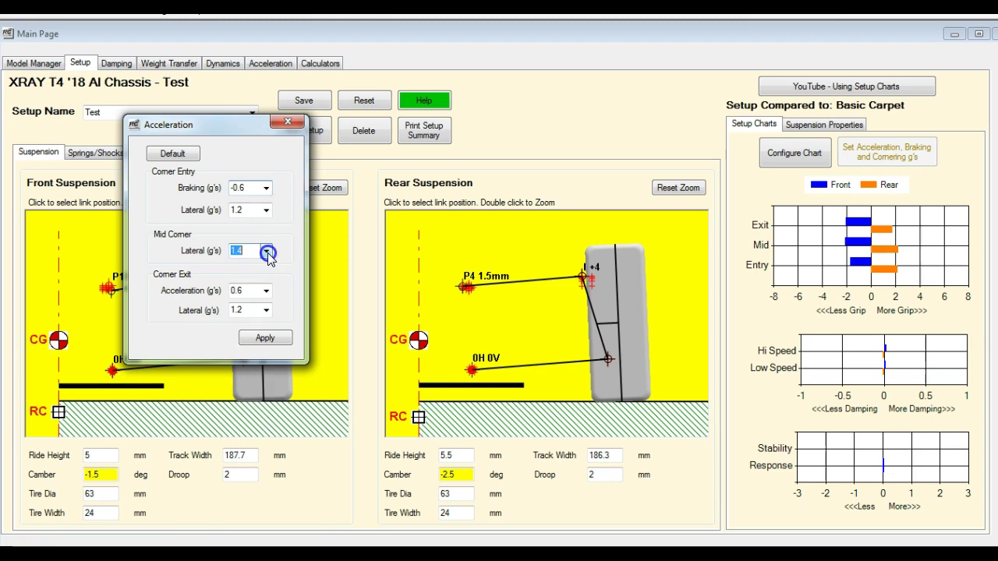
click(266, 257)
click(242, 477)
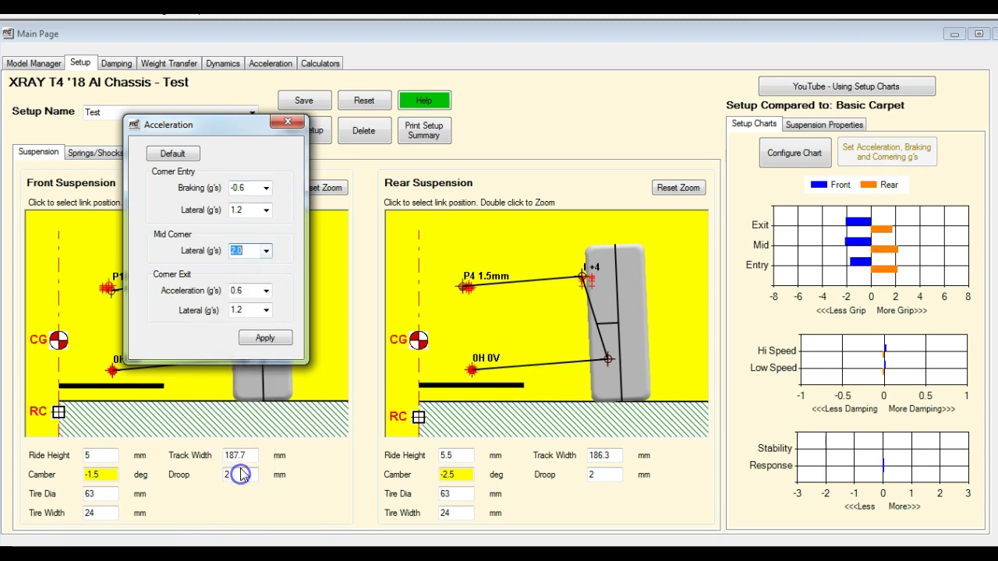
click(264, 339)
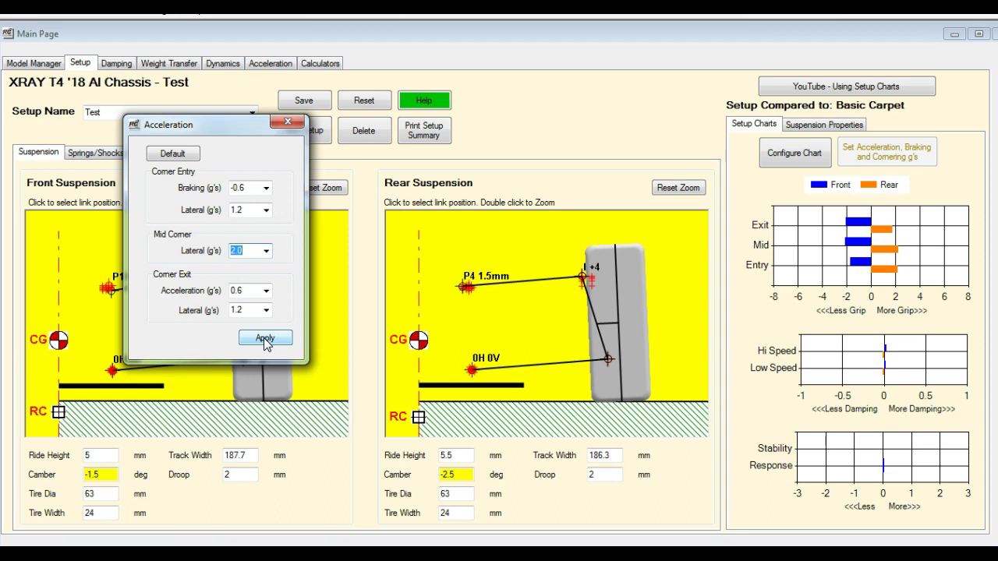
click(264, 341)
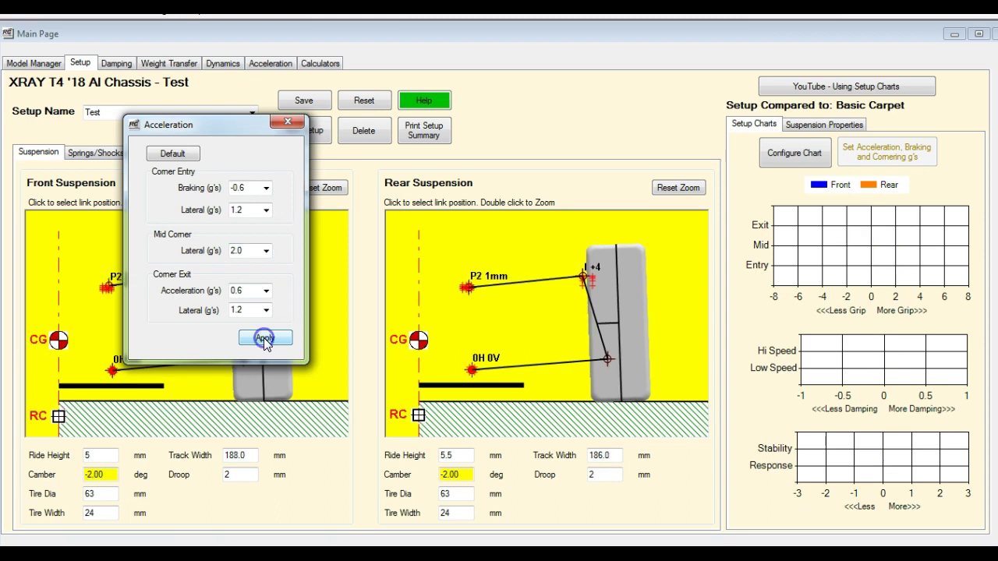
click(292, 124)
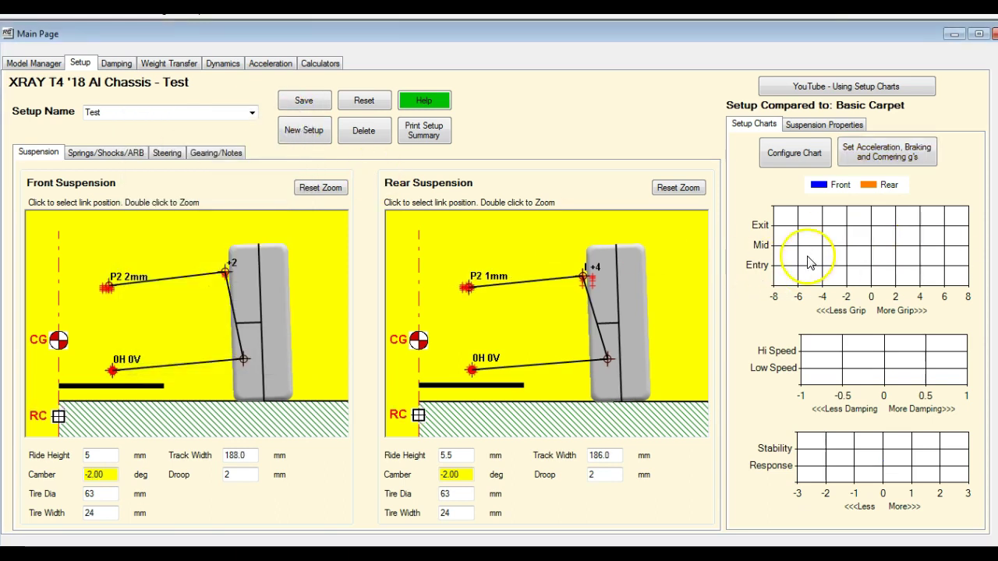
Set the chart's Compare to Setup option back to Basic Carpet
click(795, 152)
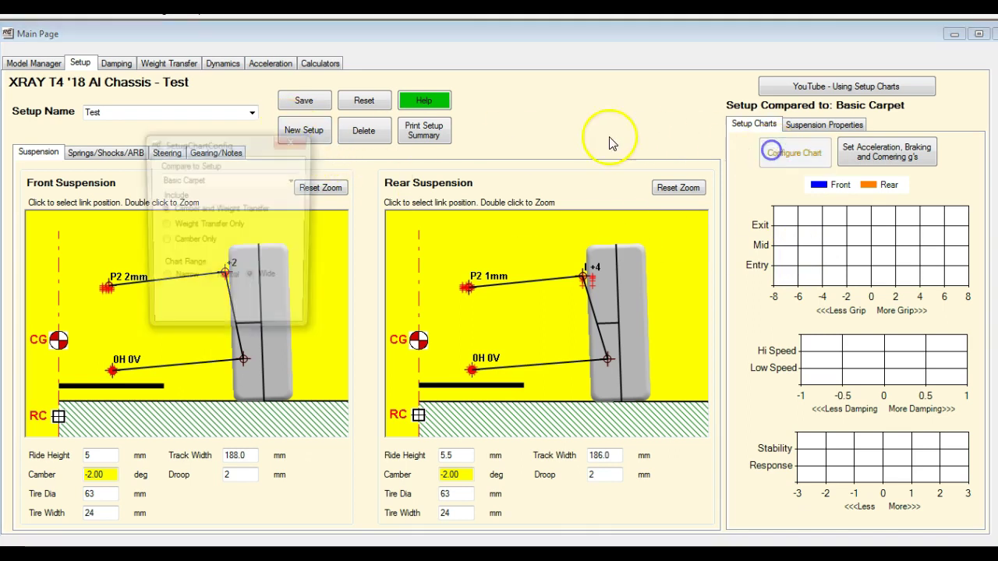
click(289, 181)
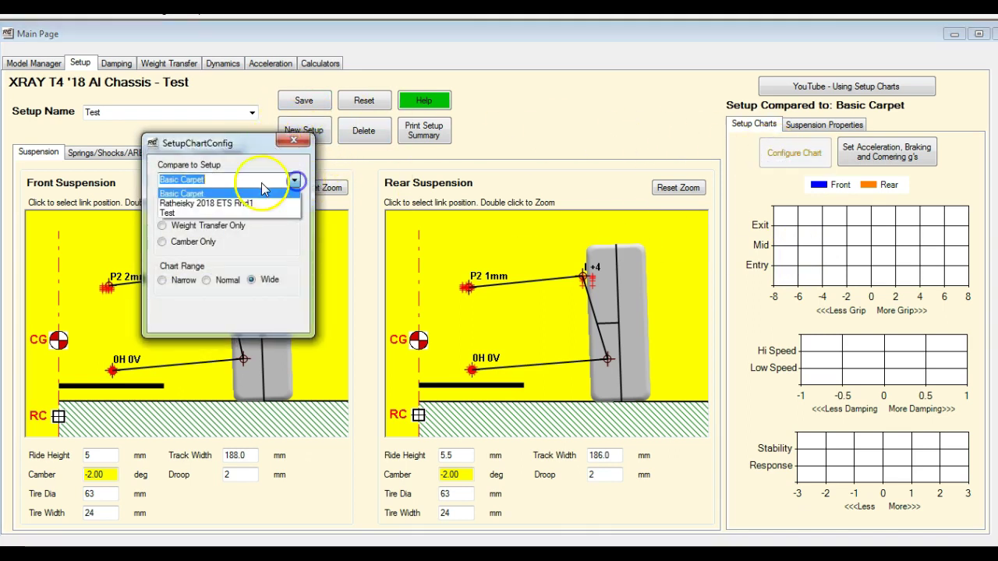
click(191, 192)
click(296, 142)
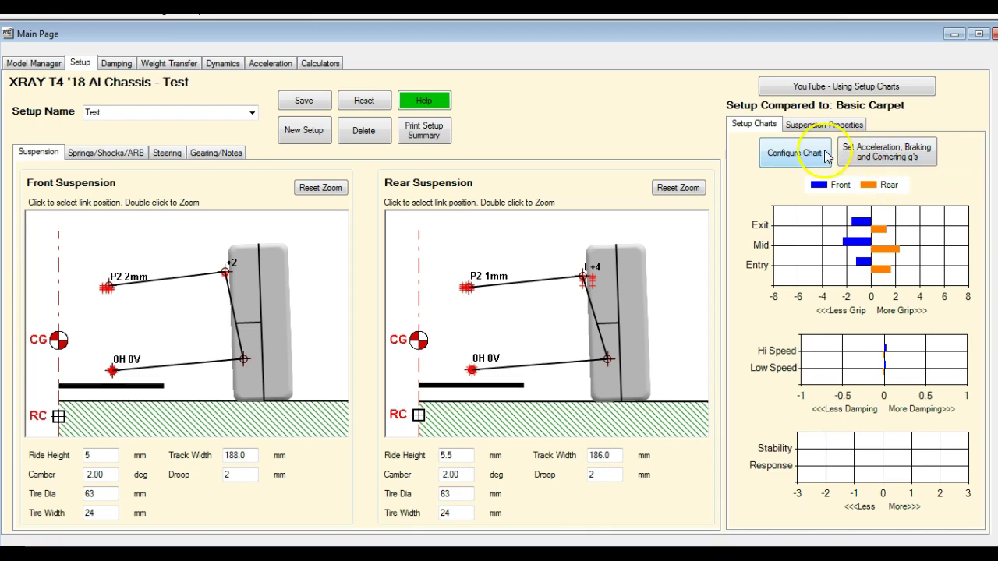
Show the Weight Transfer page with braking, neutral and accelerating diagrams at 2 g
click(156, 64)
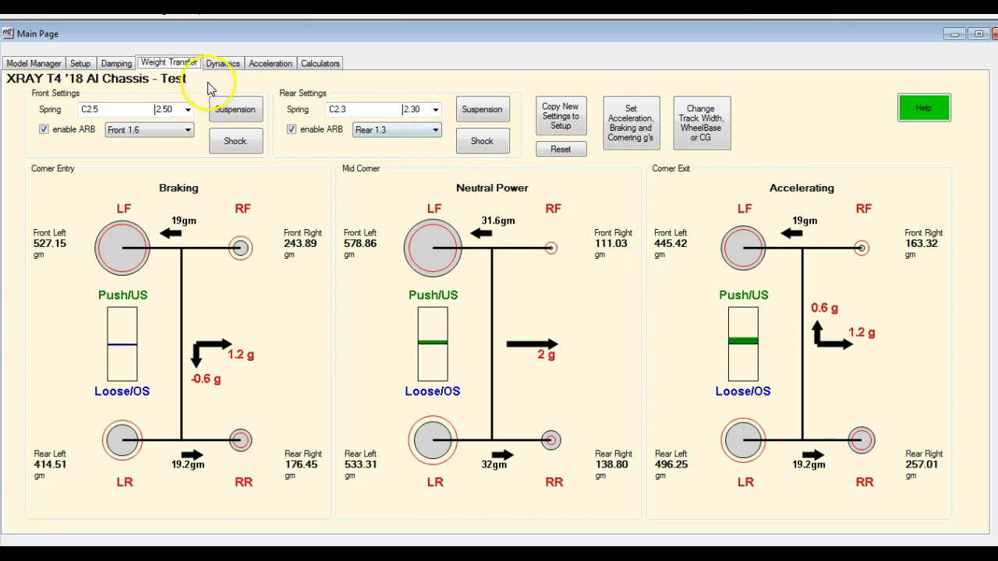
Go back to the Setup page showing the suspension diagrams and charts
click(115, 63)
click(78, 65)
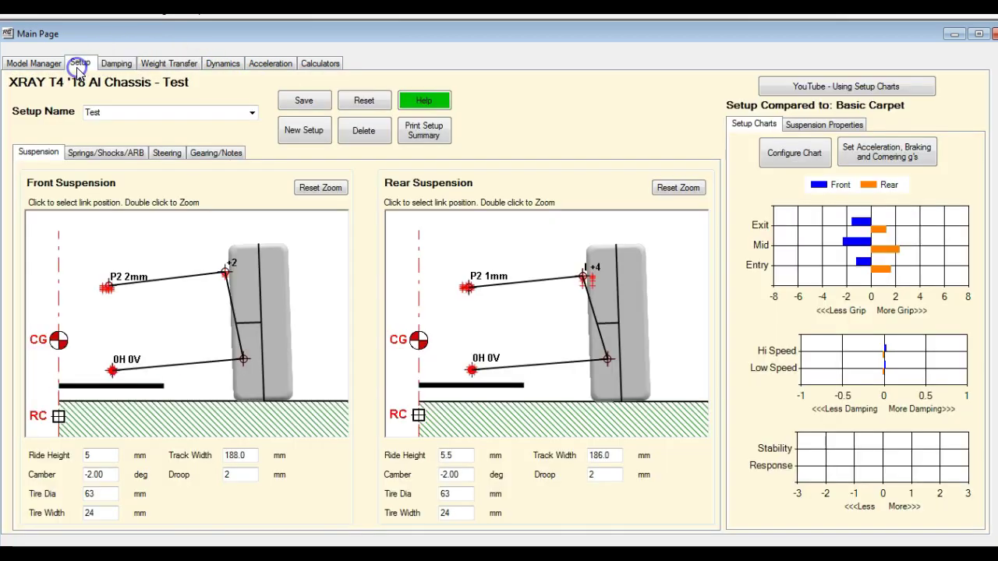